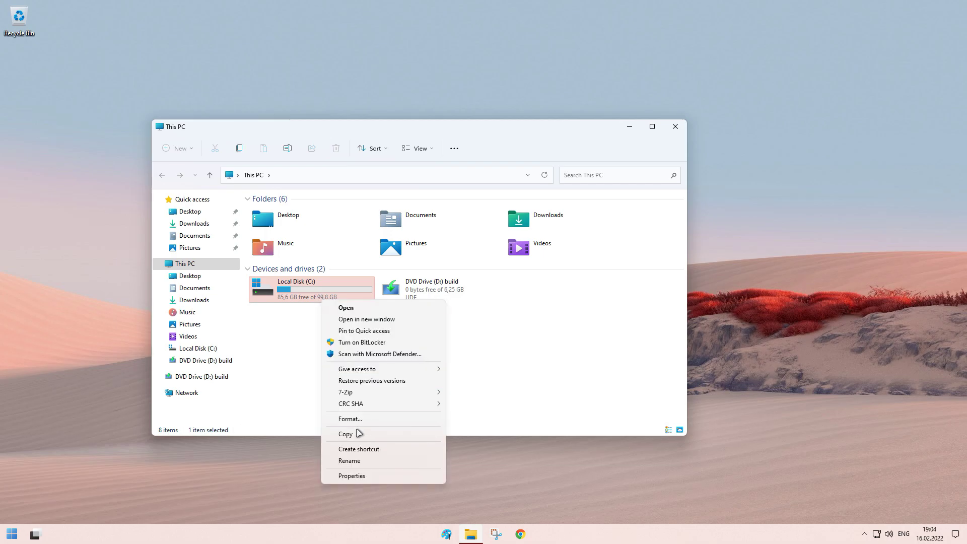
Dismiss the Local Disk (C:) context menu and close the This PC window
{"action": "left_click", "coordinate": [583, 360]}
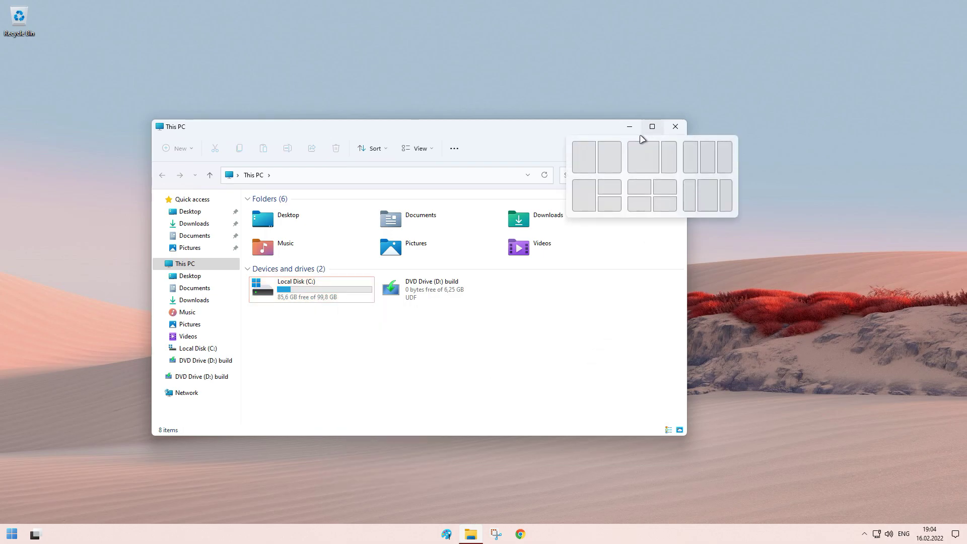
{"action": "left_click", "coordinate": [675, 126]}
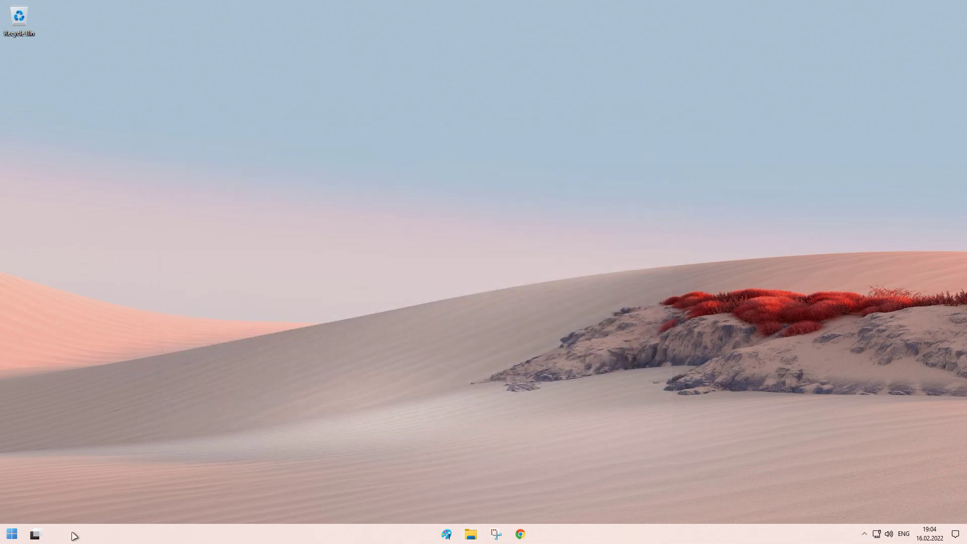
Examine the Start menu's All Programs list and shutdown options, and close the menu
{"action": "left_click", "coordinate": [12, 534]}
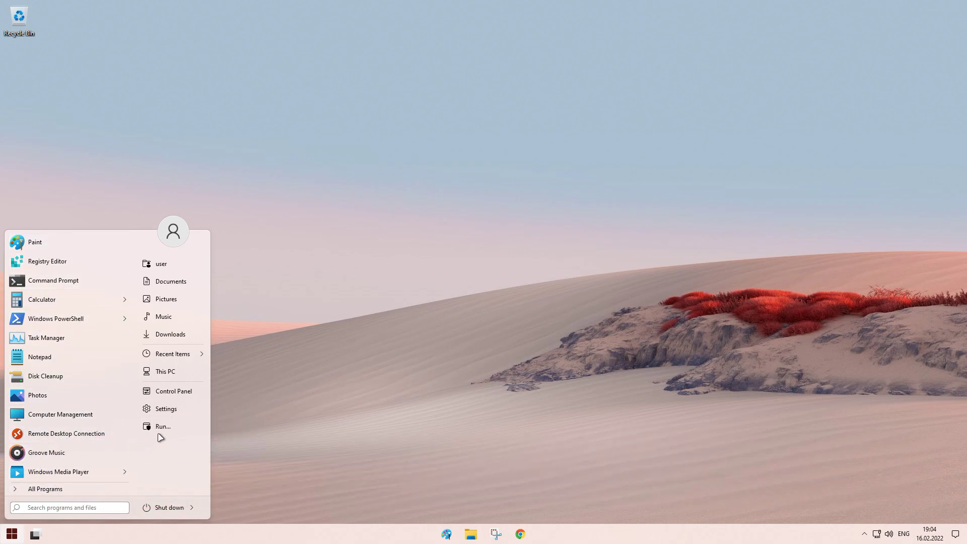
{"action": "left_click", "coordinate": [44, 488]}
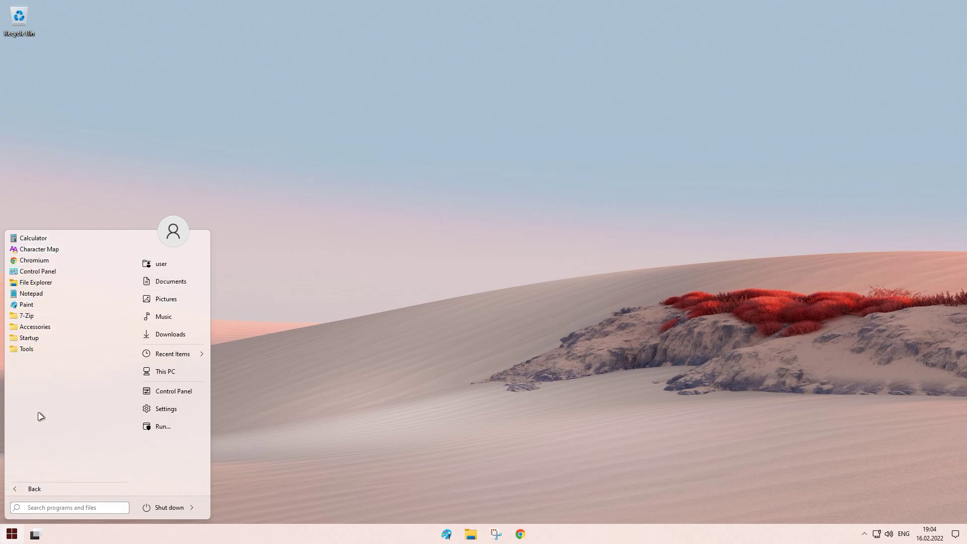
{"action": "left_click", "coordinate": [30, 492]}
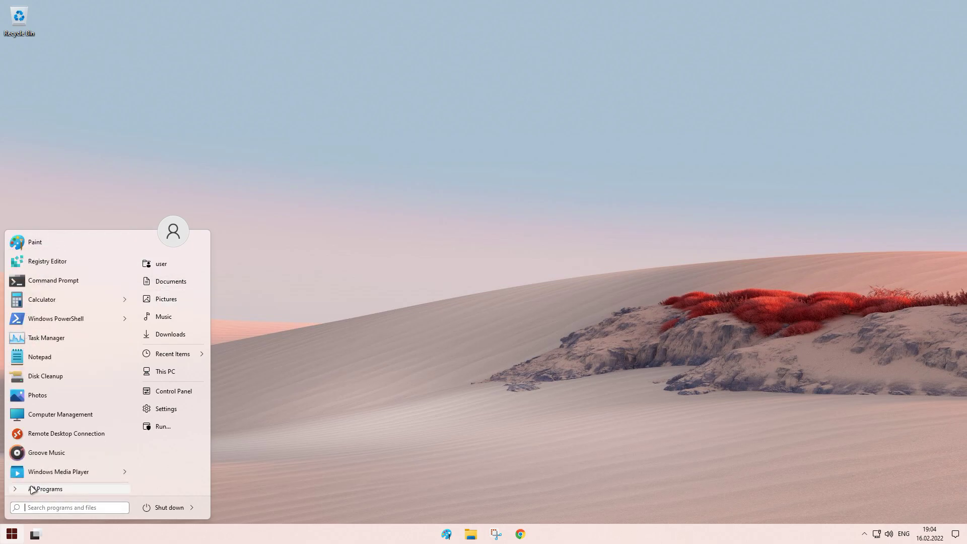
{"action": "left_click", "coordinate": [191, 507]}
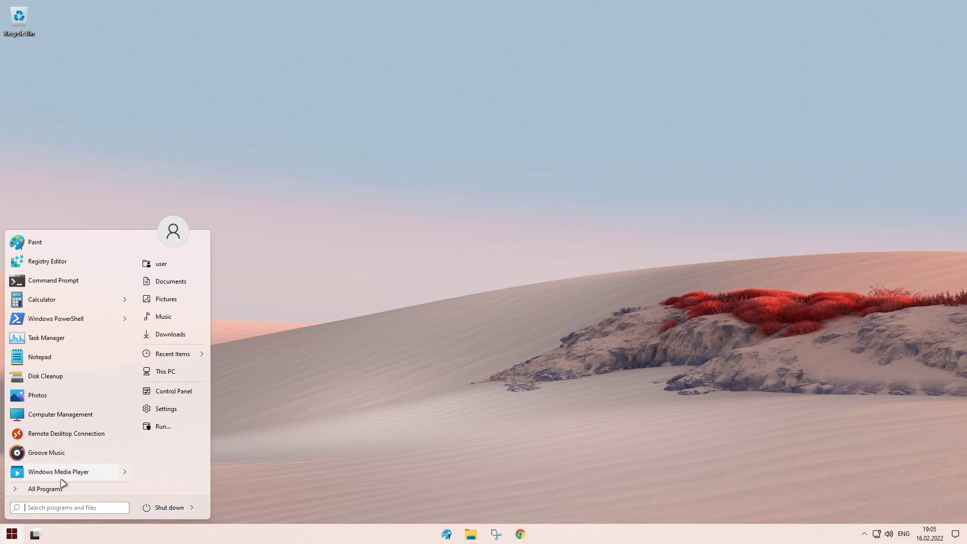
{"action": "left_click", "coordinate": [286, 227]}
Examine the memory, CPU and Ethernet performance graphs in Task Manager, and close it
{"action": "right_click", "coordinate": [208, 531]}
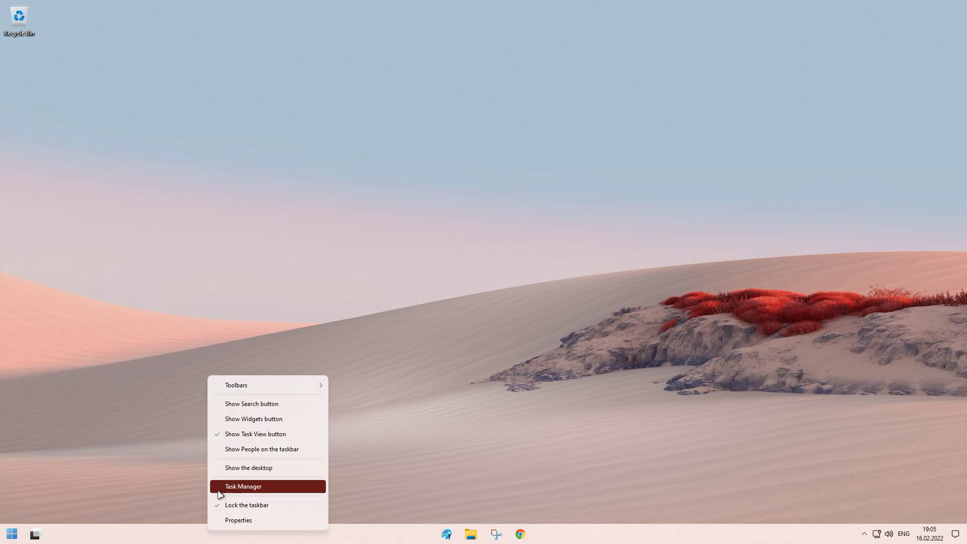
{"action": "left_click", "coordinate": [243, 486]}
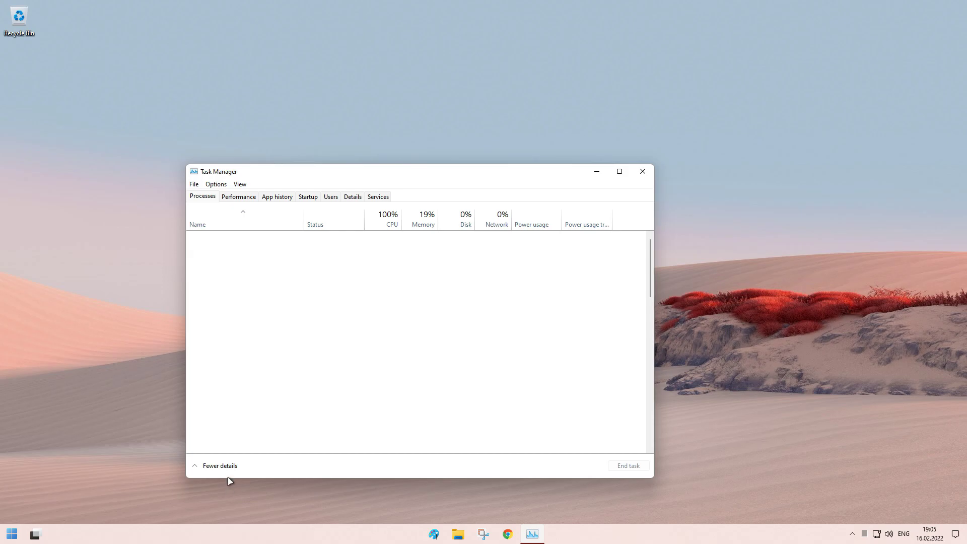
{"action": "left_click", "coordinate": [240, 200]}
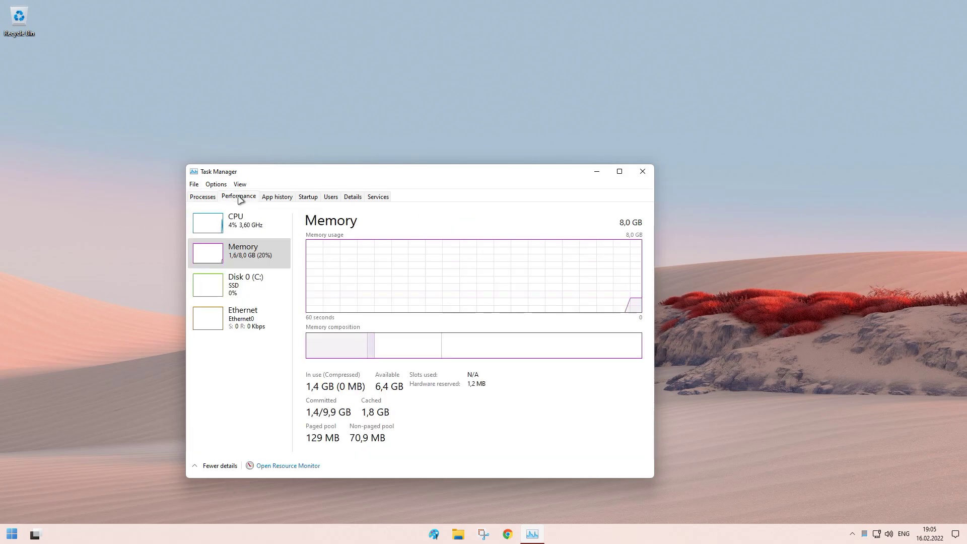
{"action": "left_click_drag", "start_coordinate": [384, 177], "coordinate": [336, 167]}
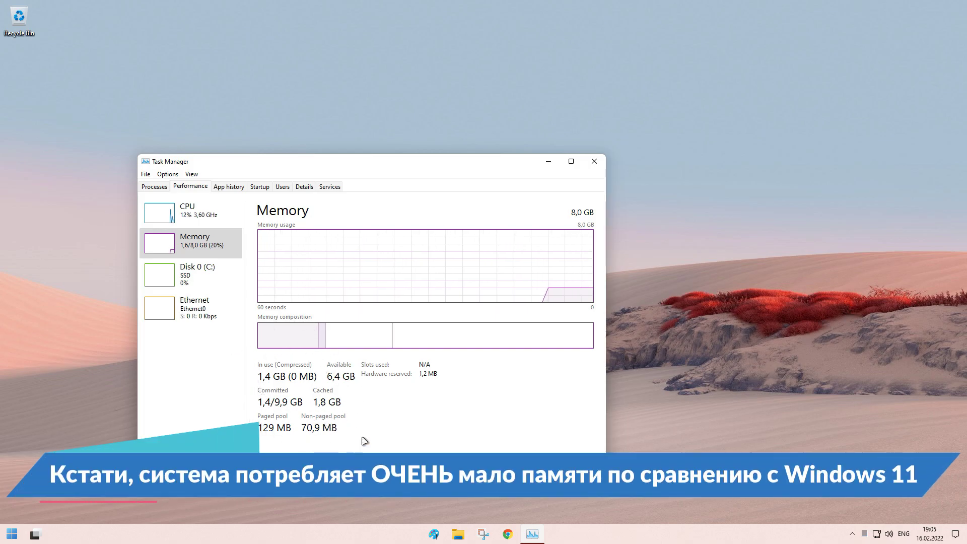
{"action": "left_click", "coordinate": [189, 212]}
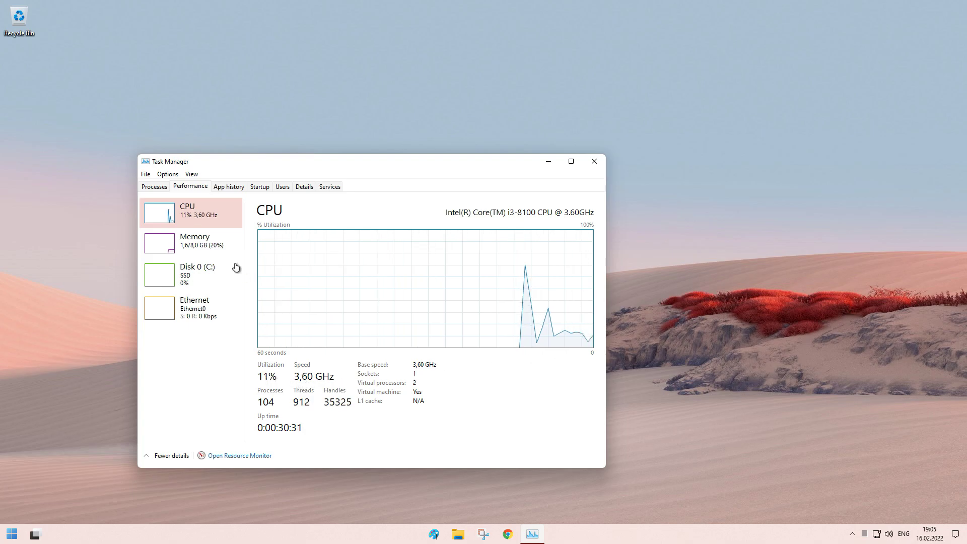
{"action": "left_click", "coordinate": [199, 234]}
{"action": "left_click", "coordinate": [194, 305]}
{"action": "left_click", "coordinate": [190, 252]}
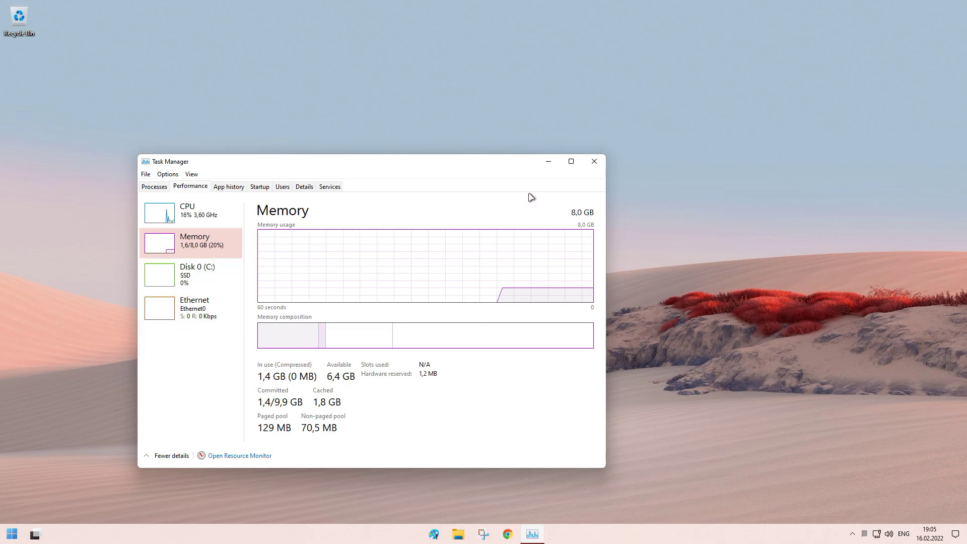
{"action": "left_click", "coordinate": [593, 162]}
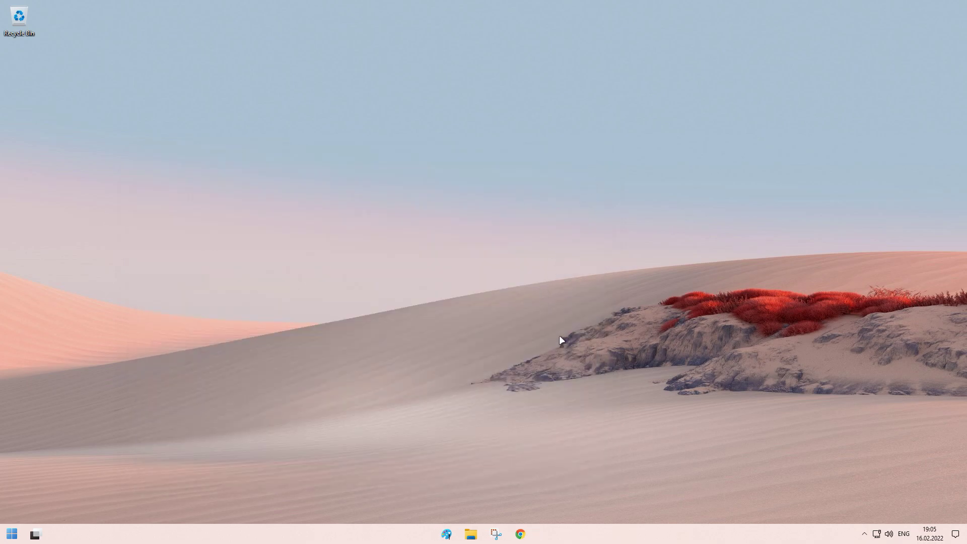
Look at the hidden notification area icons and close the overflow popup
{"action": "left_click", "coordinate": [865, 534]}
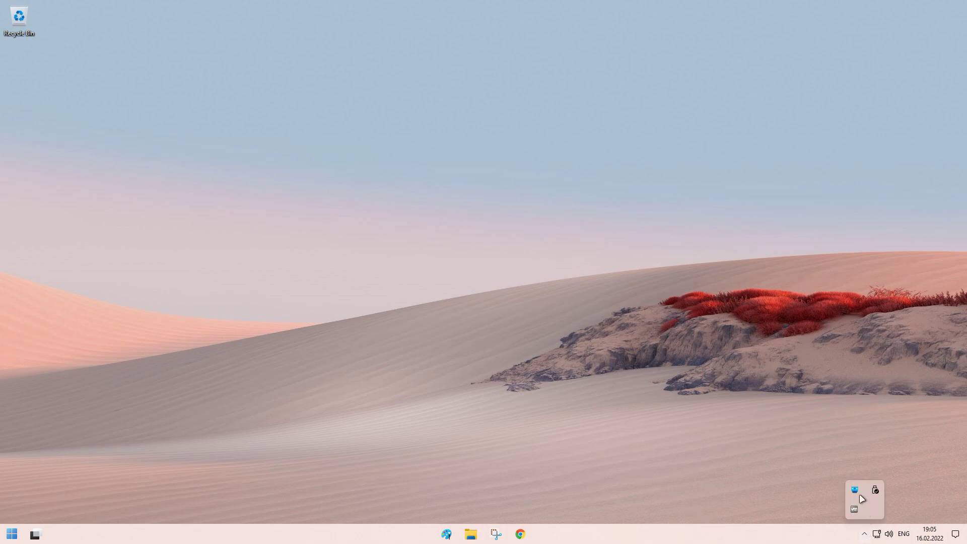
{"action": "left_click", "coordinate": [748, 392]}
Raise the system volume slightly and toggle Night light on and back off in the quick settings
{"action": "left_click", "coordinate": [889, 535]}
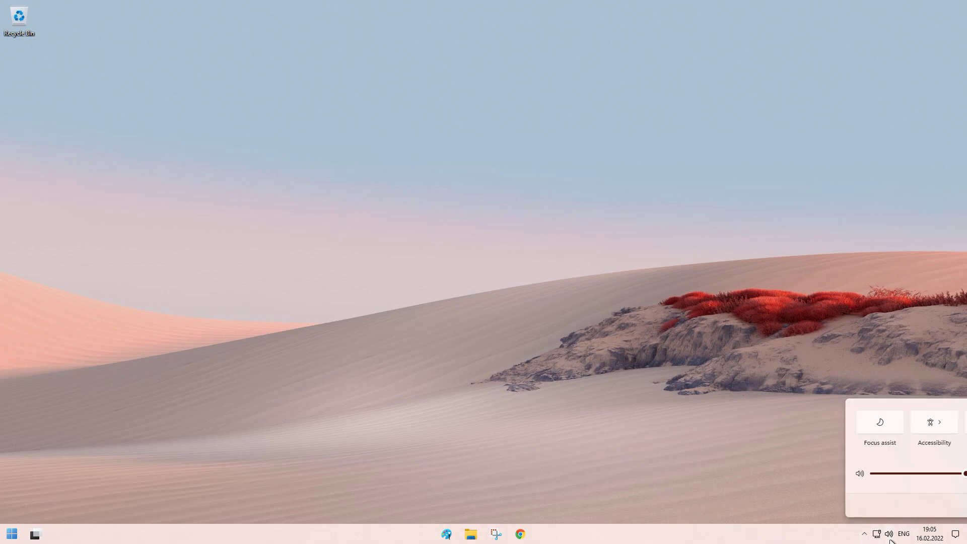
{"action": "left_click_drag", "start_coordinate": [901, 475], "coordinate": [915, 476]}
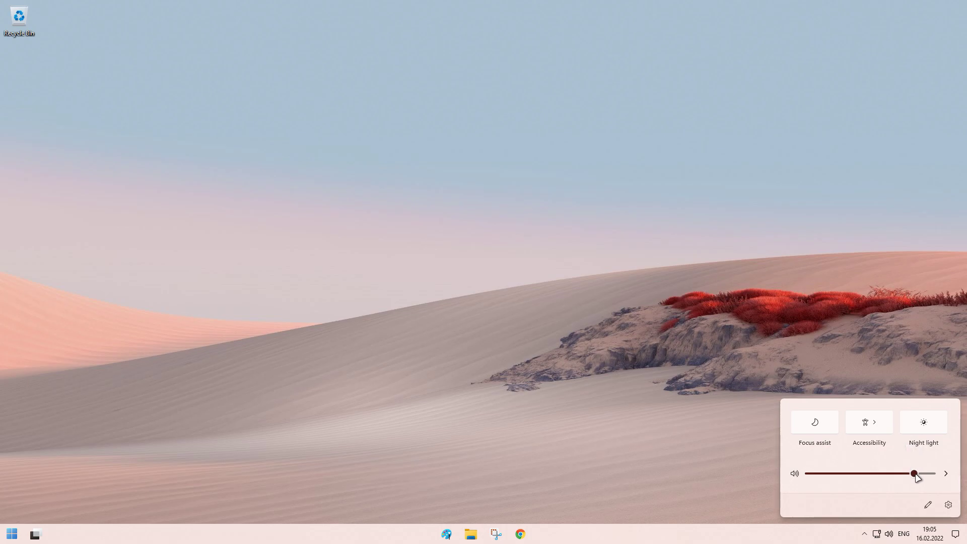
{"action": "left_click", "coordinate": [913, 427]}
{"action": "left_click", "coordinate": [917, 427]}
{"action": "left_click", "coordinate": [528, 384]}
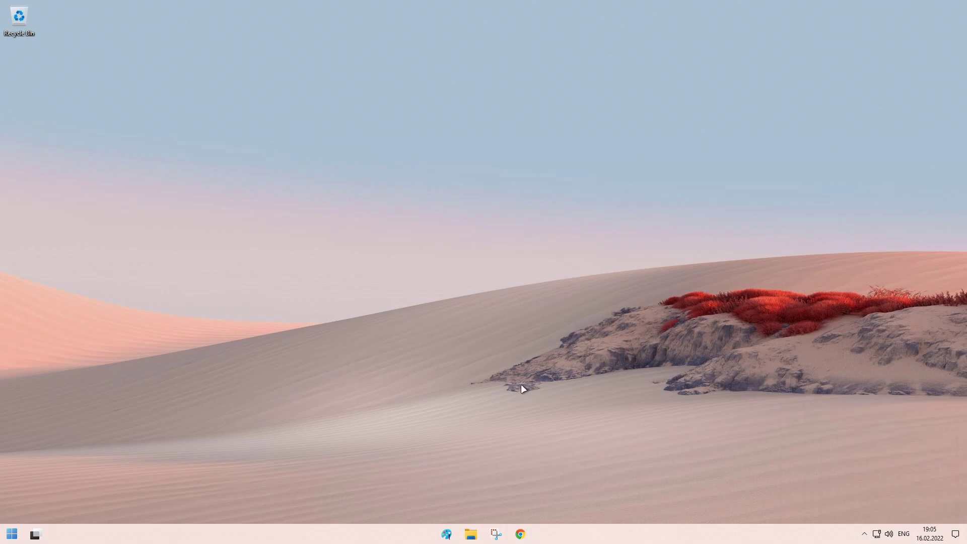
View the available keyboard layouts and close the list without switching the language
{"action": "left_click", "coordinate": [906, 533]}
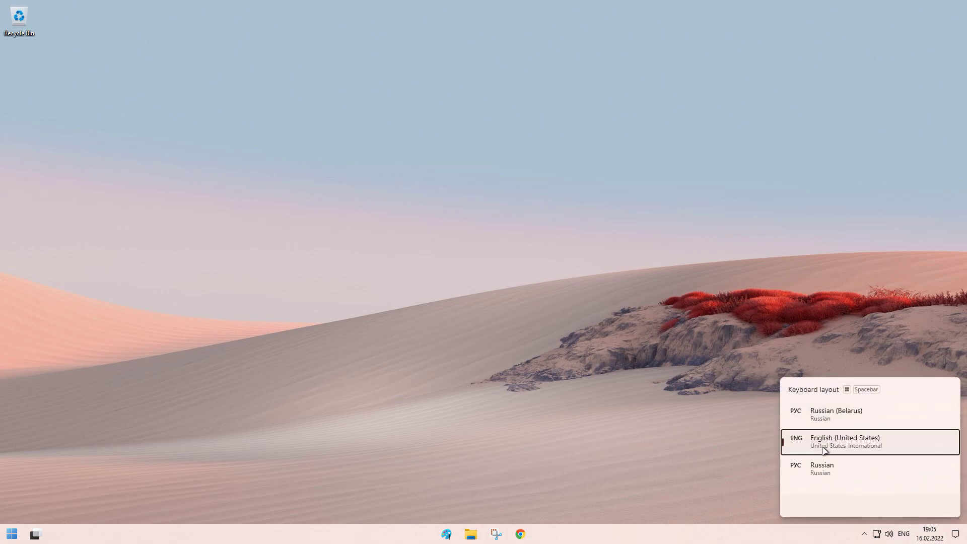
{"action": "left_click", "coordinate": [775, 410]}
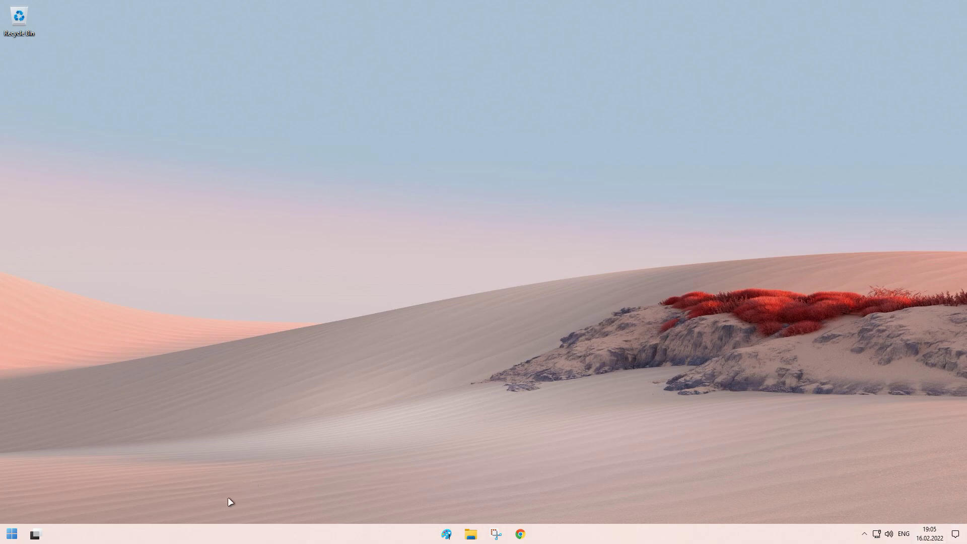
Open the taskbar properties in StartAllBack configuration and reposition its window on the desktop
{"action": "right_click", "coordinate": [167, 541]}
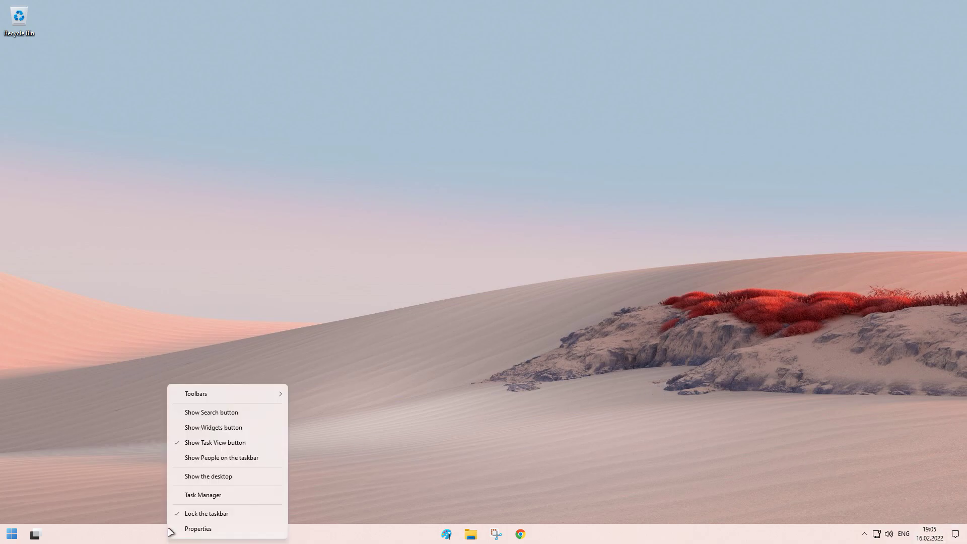
{"action": "left_click", "coordinate": [201, 529]}
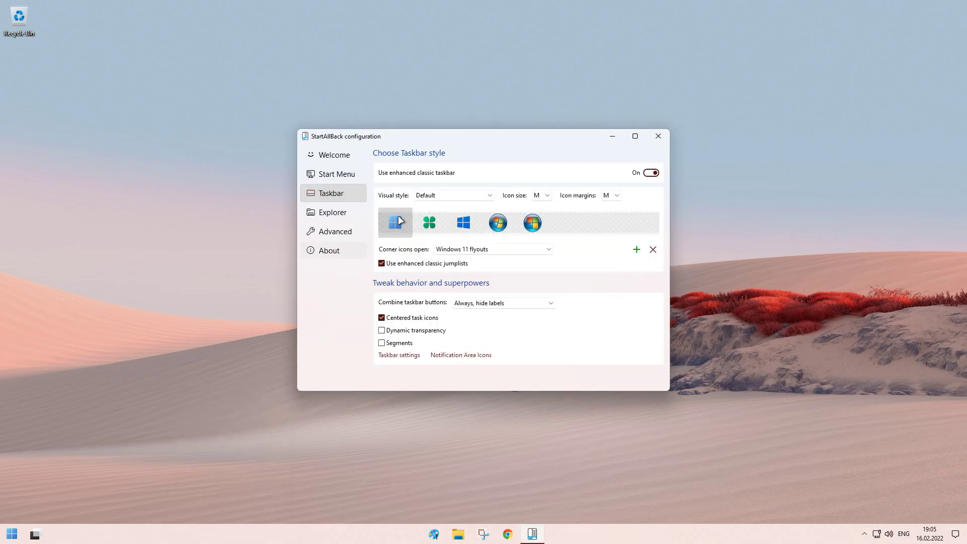
{"action": "left_click_drag", "start_coordinate": [449, 139], "coordinate": [418, 167]}
Try the green clover and the slanted blue Windows logo as Start button, opening the Start menu with each
{"action": "left_click", "coordinate": [397, 251]}
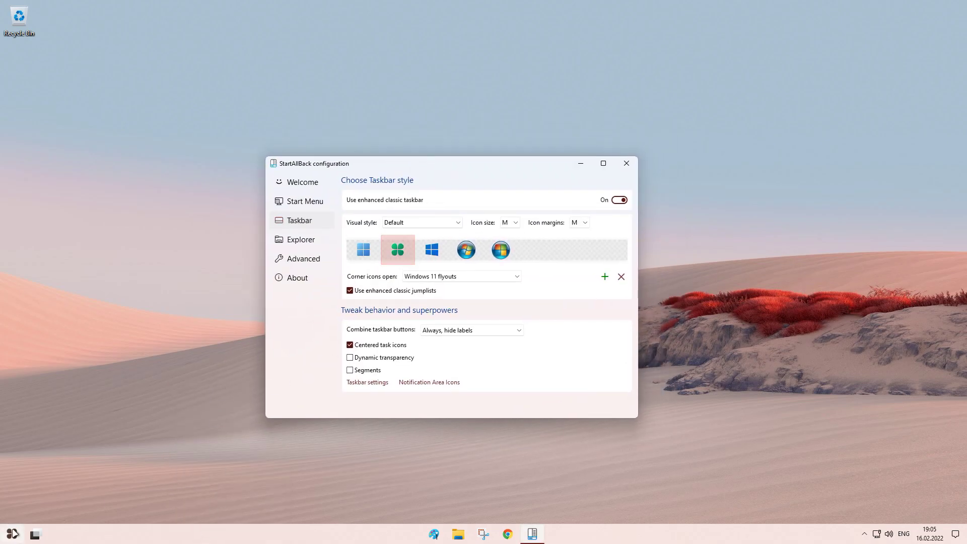
{"action": "left_click", "coordinate": [12, 534]}
{"action": "left_click", "coordinate": [14, 536]}
{"action": "left_click", "coordinate": [432, 249]}
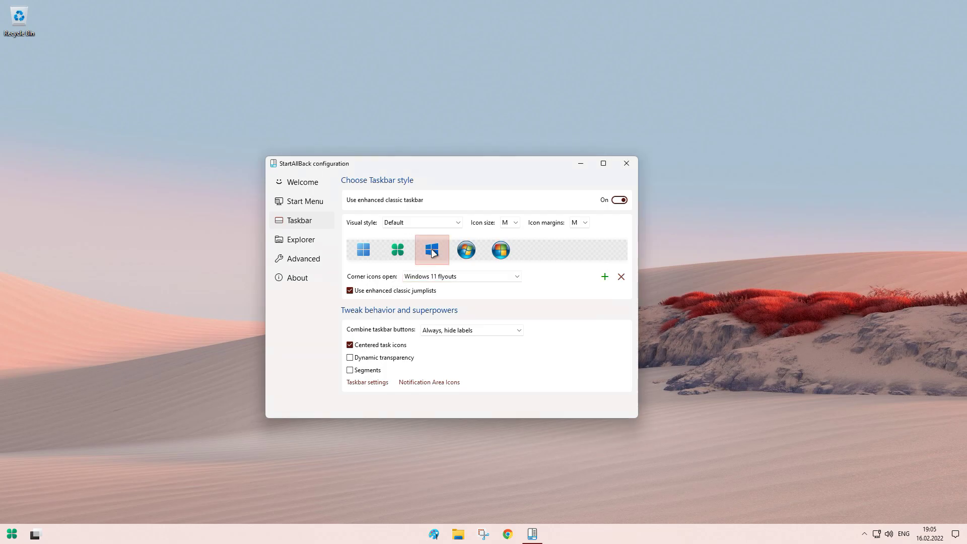
{"action": "left_click", "coordinate": [11, 534]}
{"action": "left_click", "coordinate": [11, 535]}
Try both round Windows orbs as Start button with the Start menu, and restore the Windows 11 logo
{"action": "left_click", "coordinate": [463, 252]}
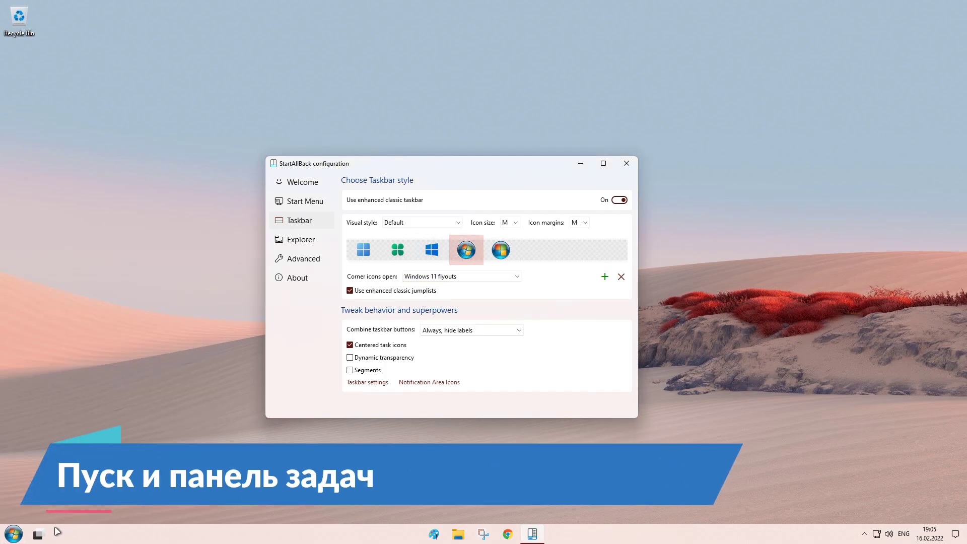
{"action": "left_click", "coordinate": [15, 535]}
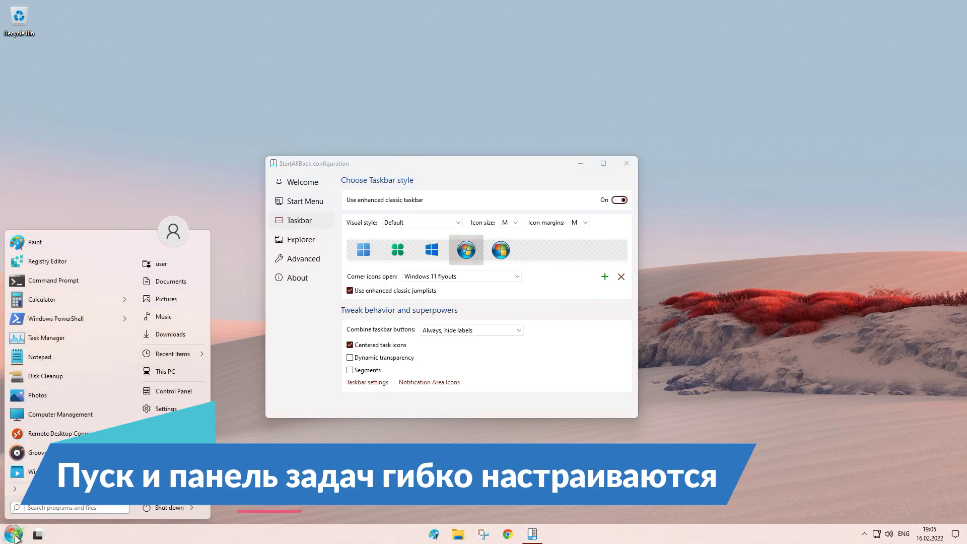
{"action": "left_click", "coordinate": [17, 536]}
{"action": "left_click", "coordinate": [508, 243]}
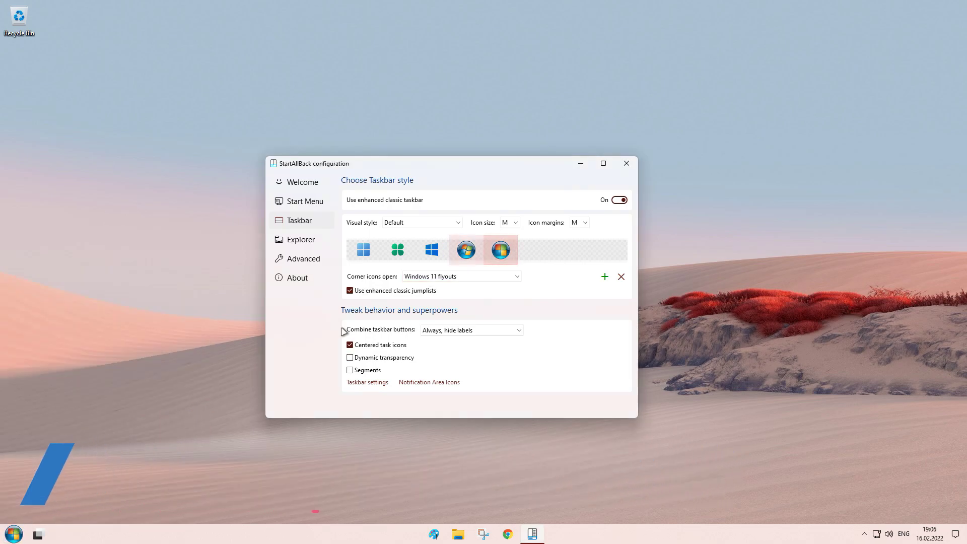
{"action": "left_click", "coordinate": [10, 533]}
{"action": "left_click", "coordinate": [11, 533]}
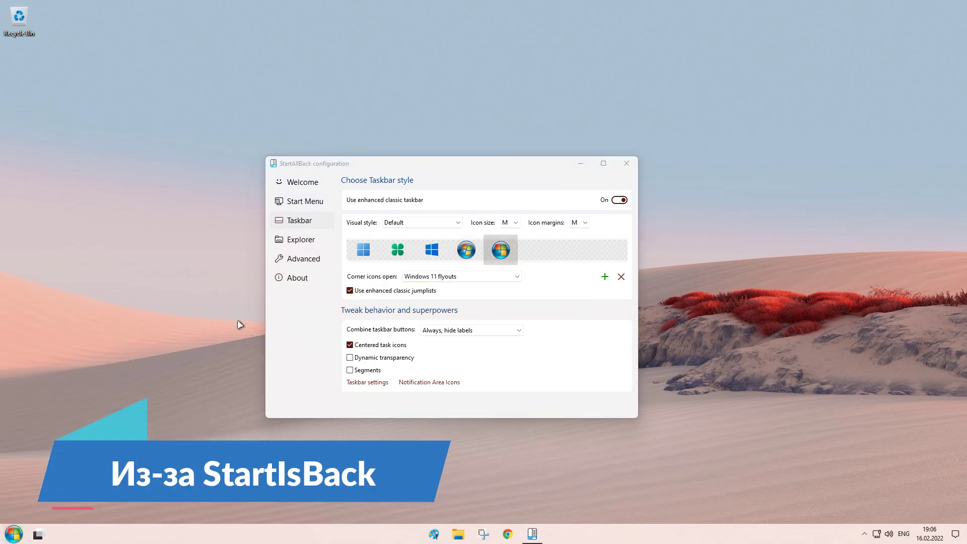
{"action": "left_click", "coordinate": [363, 250]}
{"action": "left_click", "coordinate": [403, 276]}
{"action": "left_click", "coordinate": [482, 354]}
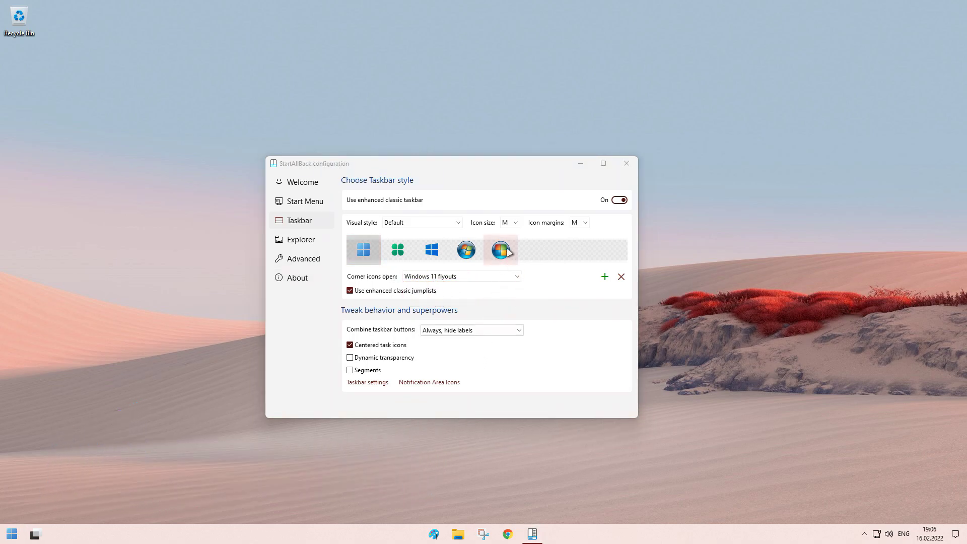
Try the taskbar icon sizes L and S, and set the size back to M
{"action": "left_click", "coordinate": [516, 223]}
{"action": "left_click", "coordinate": [506, 247]}
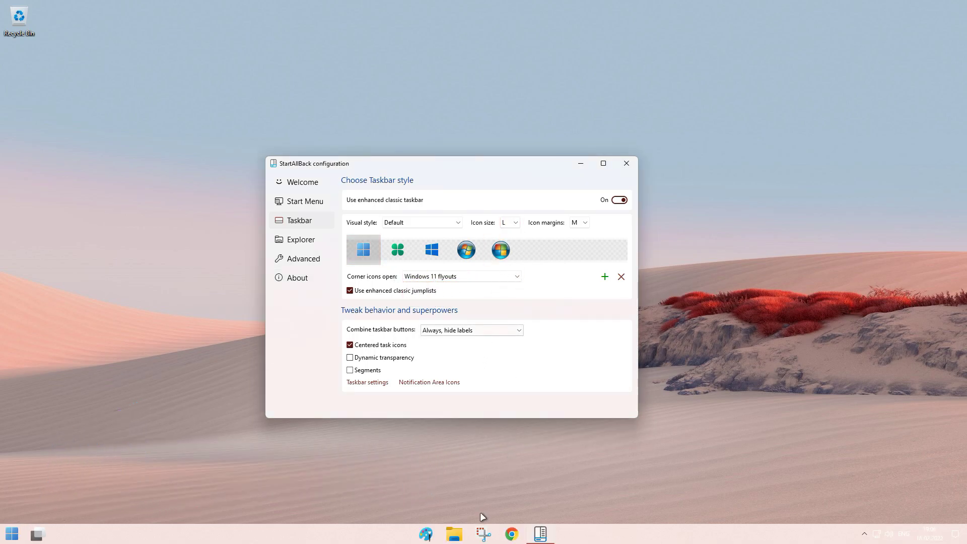
{"action": "left_click", "coordinate": [510, 222]}
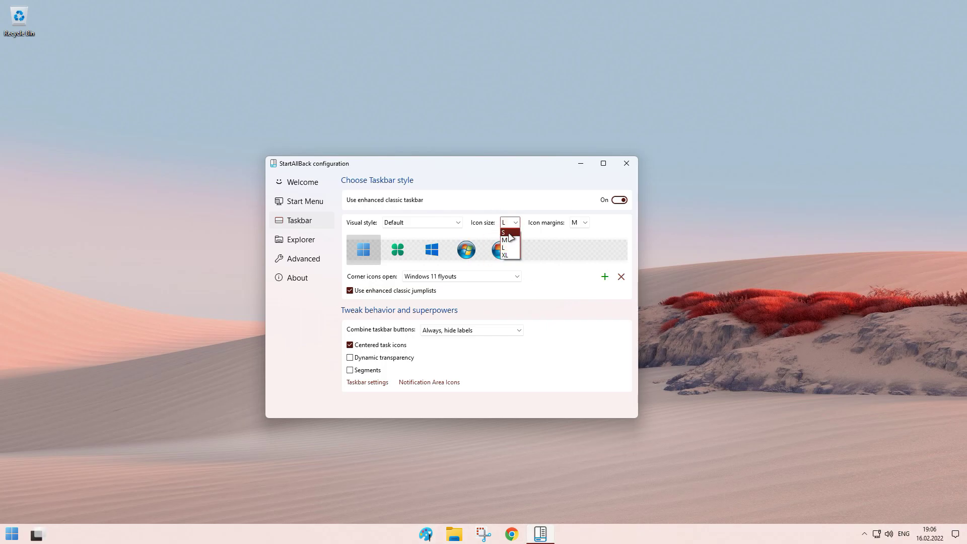
{"action": "left_click", "coordinate": [506, 223]}
{"action": "left_click", "coordinate": [509, 223]}
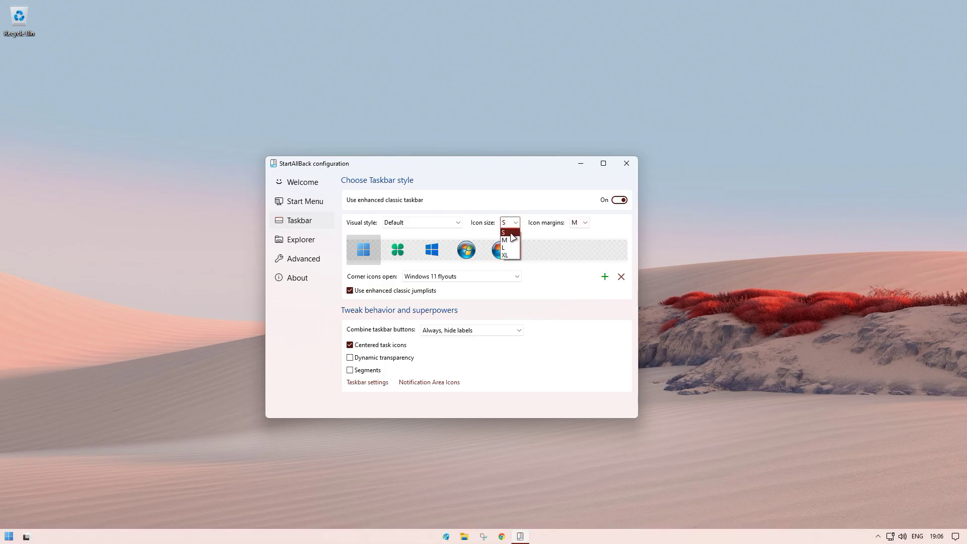
{"action": "left_click", "coordinate": [509, 240]}
Try the taskbar icon margins at L and set them back to M
{"action": "left_click", "coordinate": [585, 223]}
{"action": "left_click", "coordinate": [579, 256]}
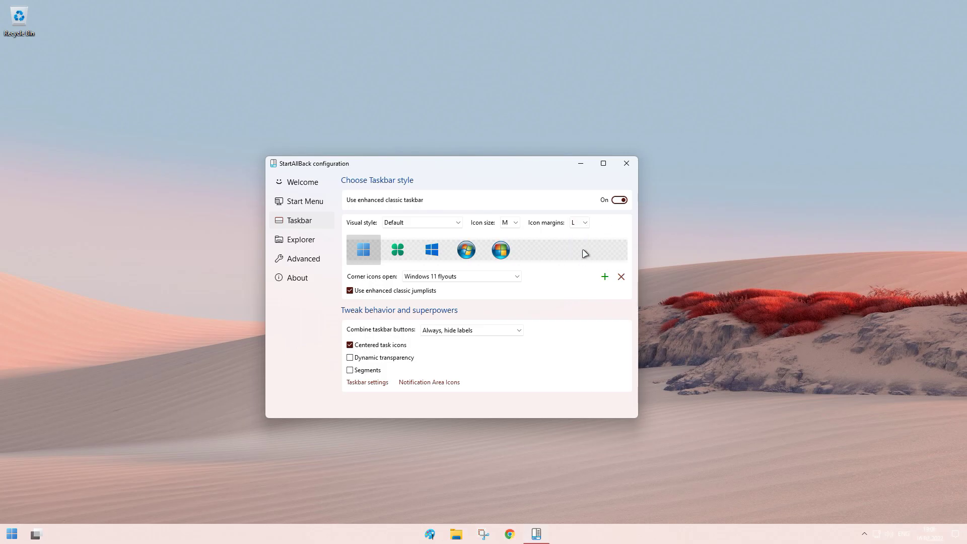
{"action": "left_click", "coordinate": [583, 224]}
{"action": "left_click", "coordinate": [580, 248]}
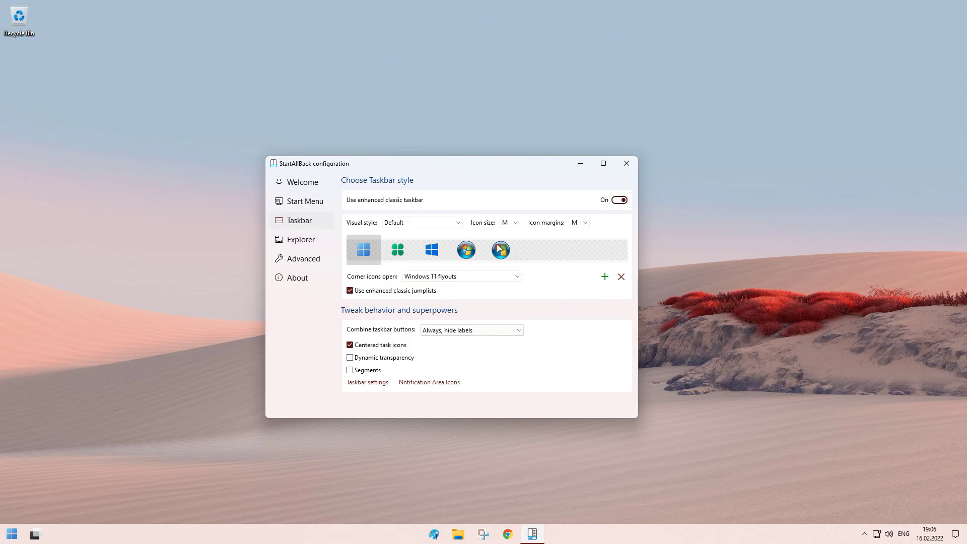
Review the Start menu item and behavior settings, and open the Explorer style settings
{"action": "left_click", "coordinate": [313, 208]}
{"action": "scroll", "coordinate": [508, 327], "scroll_direction": "down", "scroll_amount": 5}
{"action": "scroll", "coordinate": [393, 367], "scroll_direction": "up", "scroll_amount": 5}
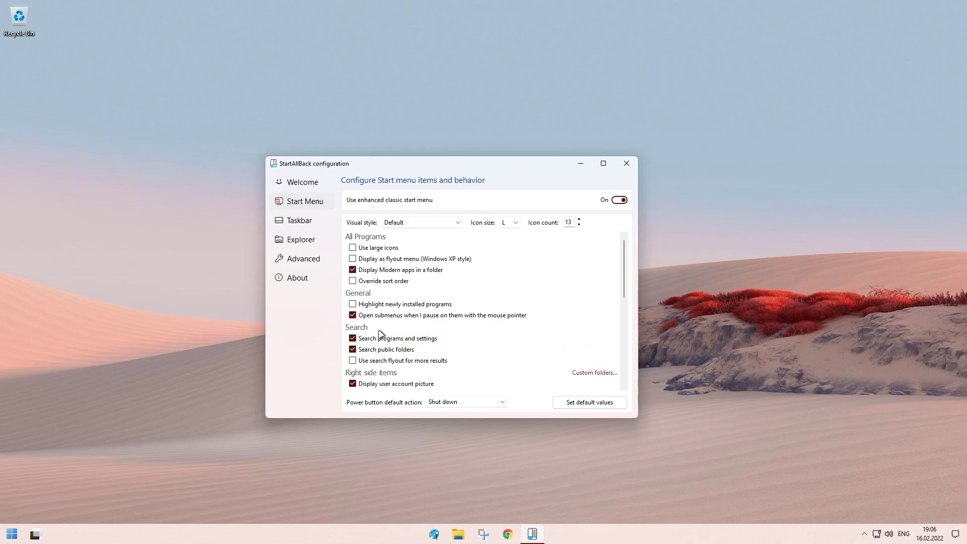
{"action": "left_click", "coordinate": [299, 226]}
{"action": "left_click", "coordinate": [299, 242]}
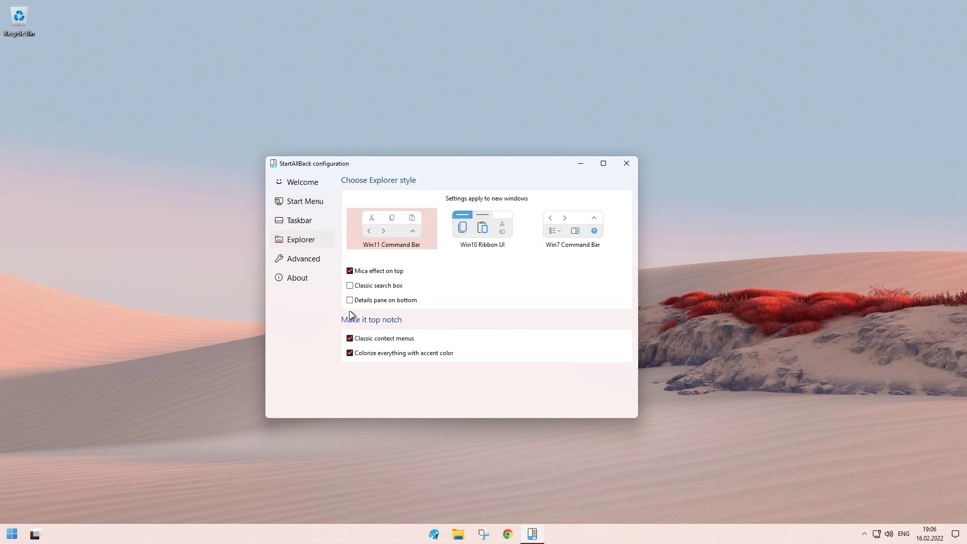
Check the Advanced settings, try the Kinda 10 theme and view its Start menu
{"action": "left_click", "coordinate": [306, 262]}
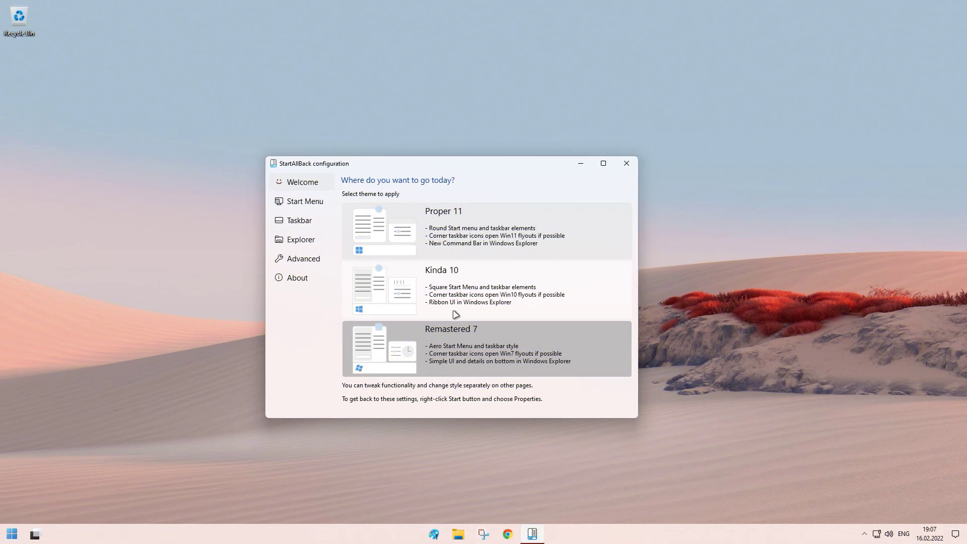
{"action": "left_click", "coordinate": [449, 286]}
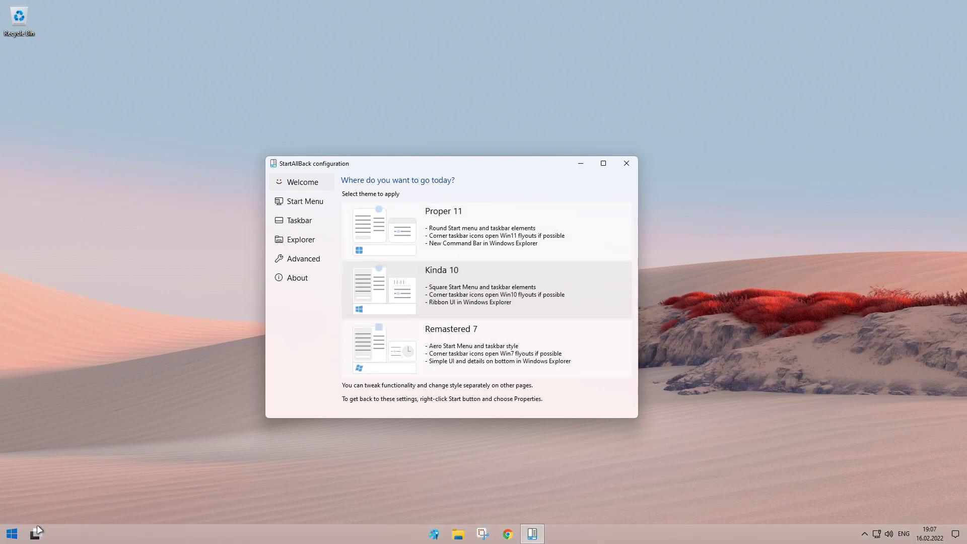
{"action": "left_click", "coordinate": [12, 533]}
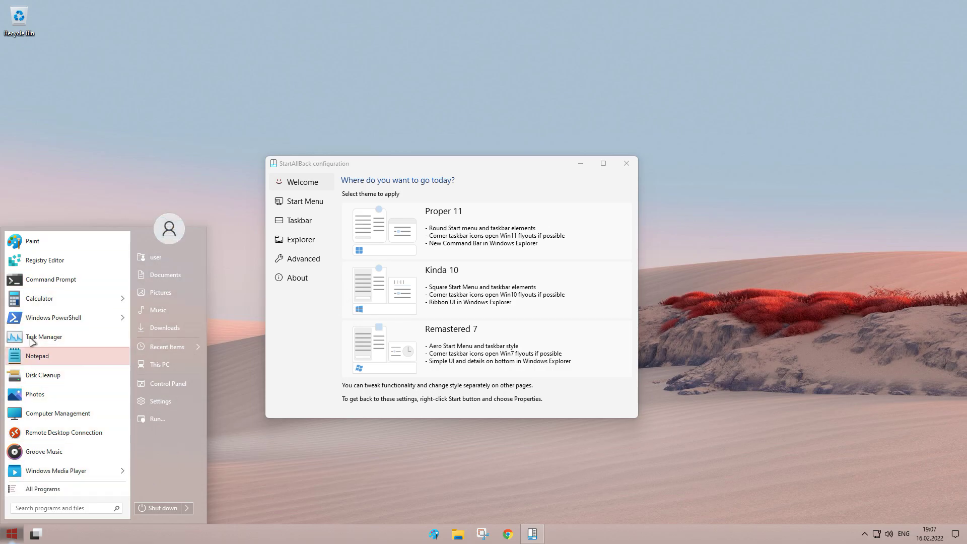
{"action": "left_click", "coordinate": [13, 535]}
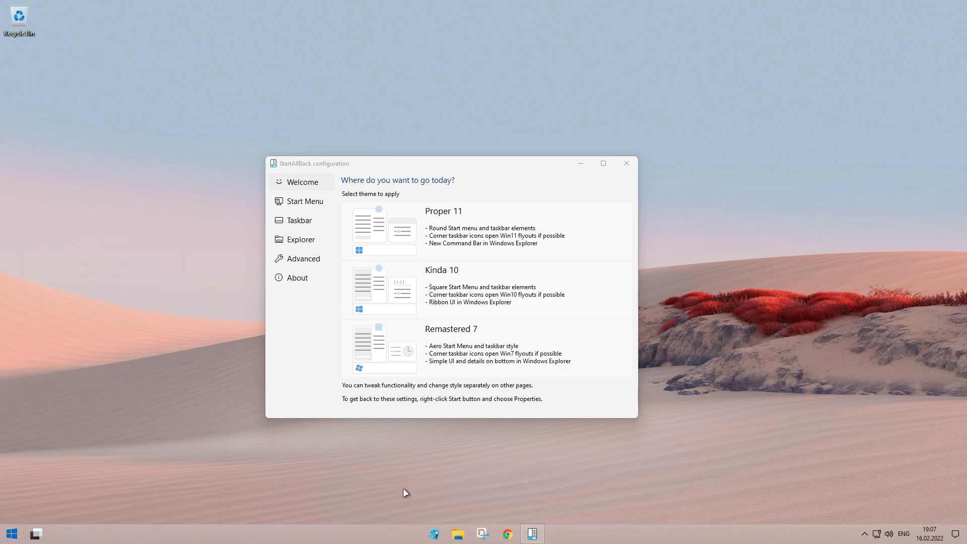
Try the Remastered 7 theme and view its Start menu with the All Programs list
{"action": "left_click", "coordinate": [457, 344]}
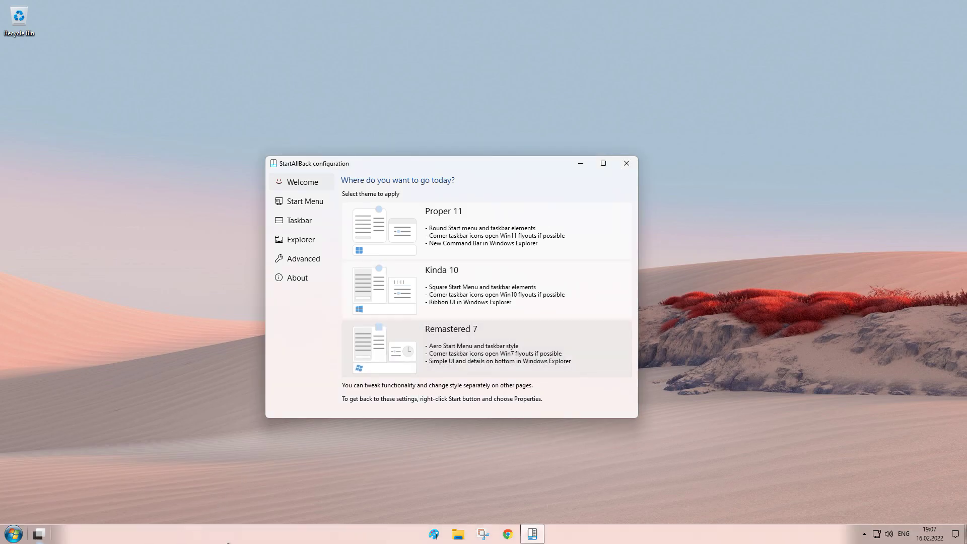
{"action": "left_click", "coordinate": [13, 534]}
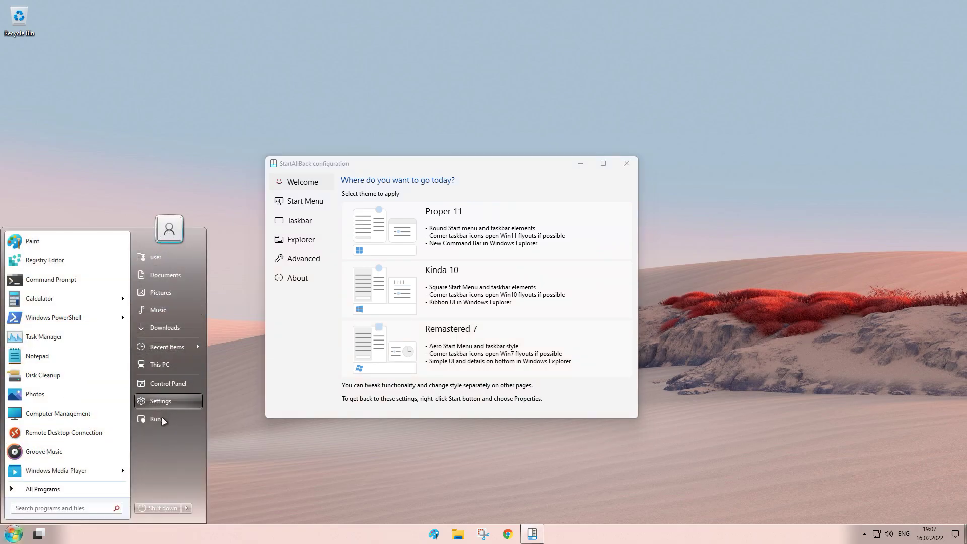
{"action": "left_click", "coordinate": [45, 488]}
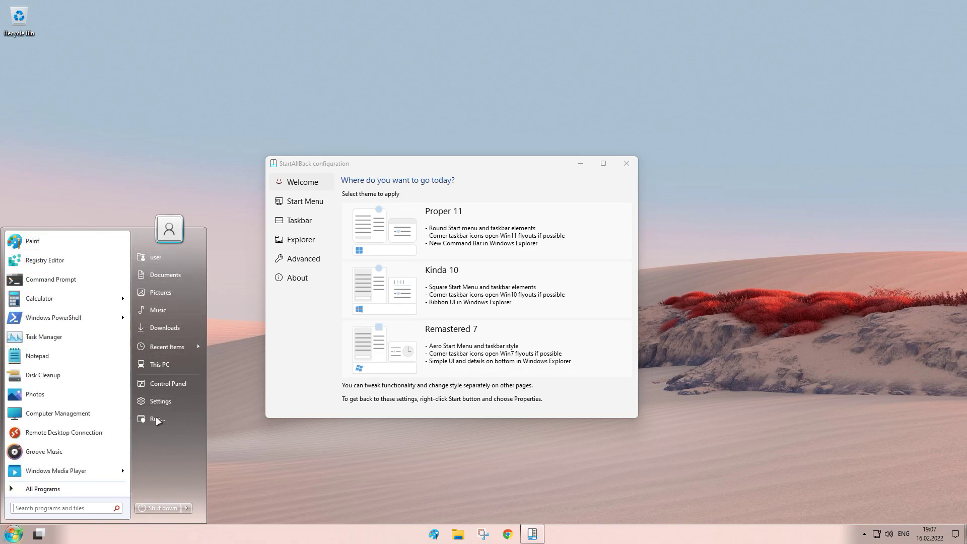
{"action": "left_click", "coordinate": [15, 532]}
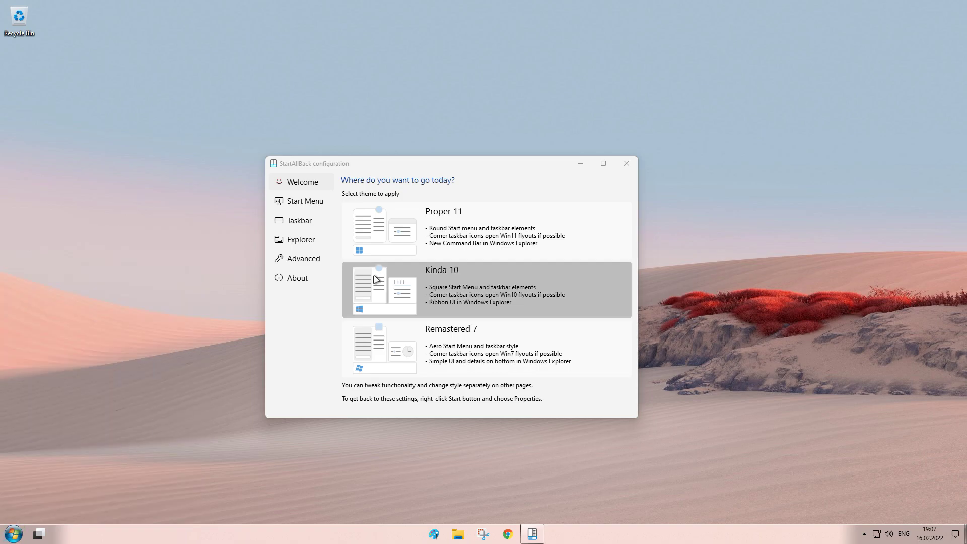
Reapply the Proper 11 theme and view its Start menu
{"action": "left_click", "coordinate": [434, 244]}
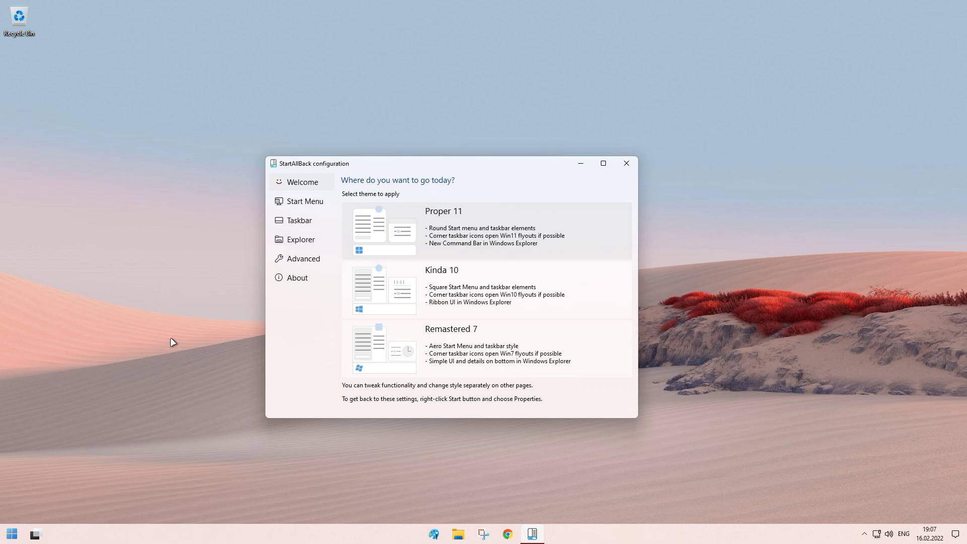
{"action": "left_click", "coordinate": [15, 536]}
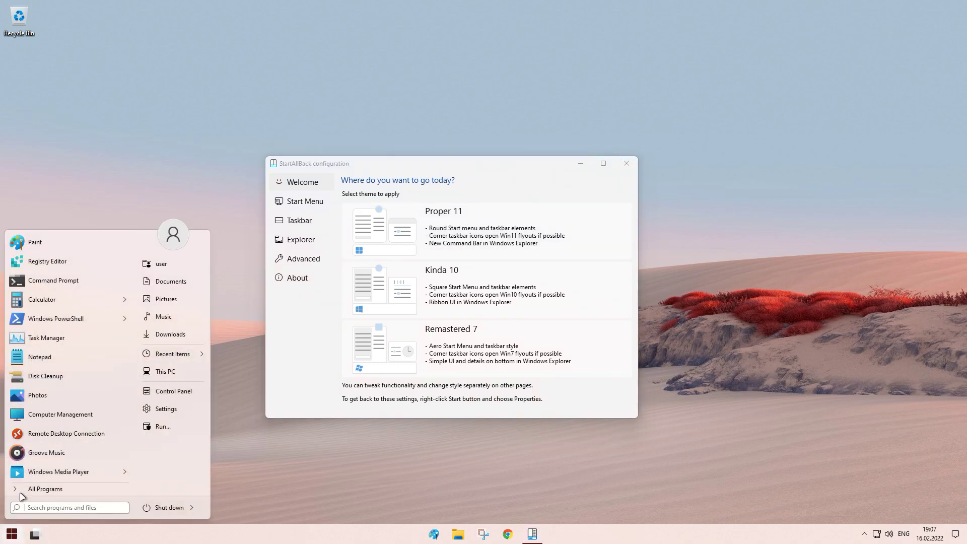
{"action": "left_click", "coordinate": [275, 373]}
{"action": "left_click", "coordinate": [300, 204]}
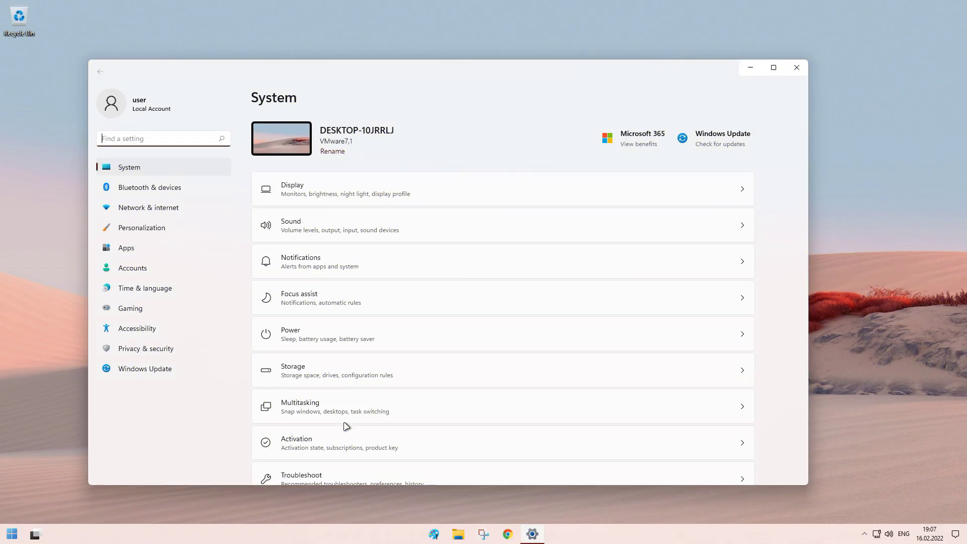
Open the About page in the System settings and examine the Windows edition and OS build
{"action": "scroll", "coordinate": [342, 407], "scroll_direction": "down", "scroll_amount": 5}
{"action": "left_click", "coordinate": [322, 457]}
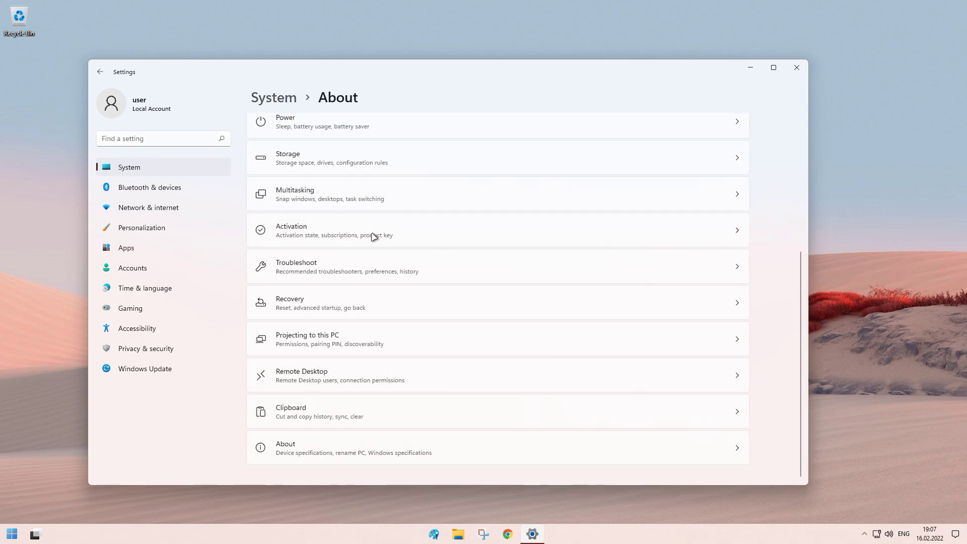
{"action": "scroll", "coordinate": [373, 191], "scroll_direction": "down", "scroll_amount": 3}
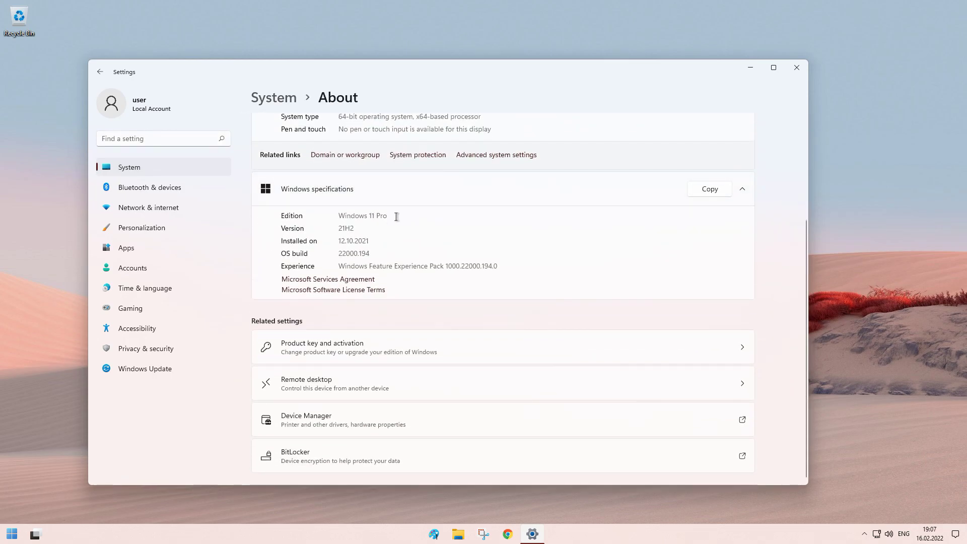
{"action": "left_click_drag", "start_coordinate": [393, 213], "coordinate": [338, 216]}
{"action": "left_click", "coordinate": [337, 215]}
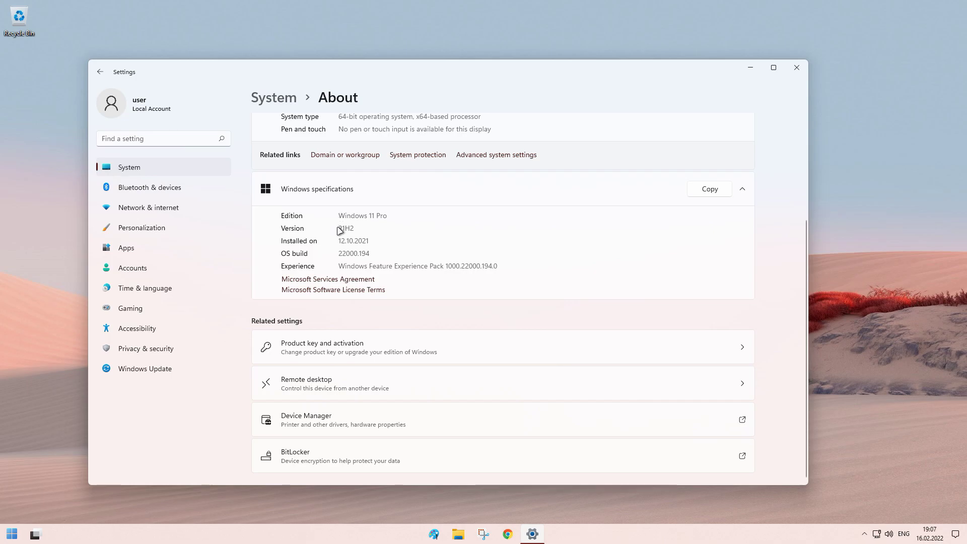
{"action": "left_click_drag", "start_coordinate": [348, 253], "coordinate": [338, 254]}
{"action": "left_click", "coordinate": [386, 275]}
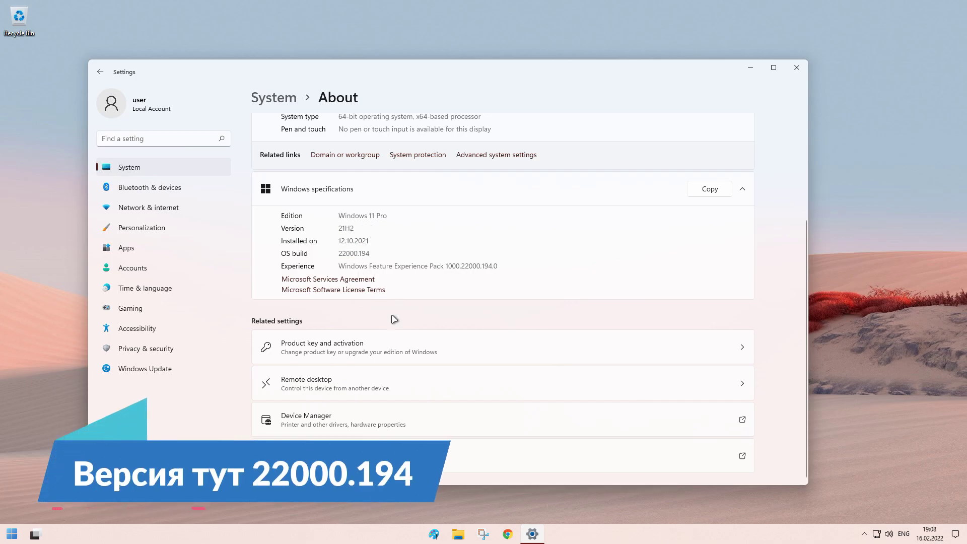
Look through the System settings list and open the Themes page under Personalization
{"action": "left_click", "coordinate": [274, 99]}
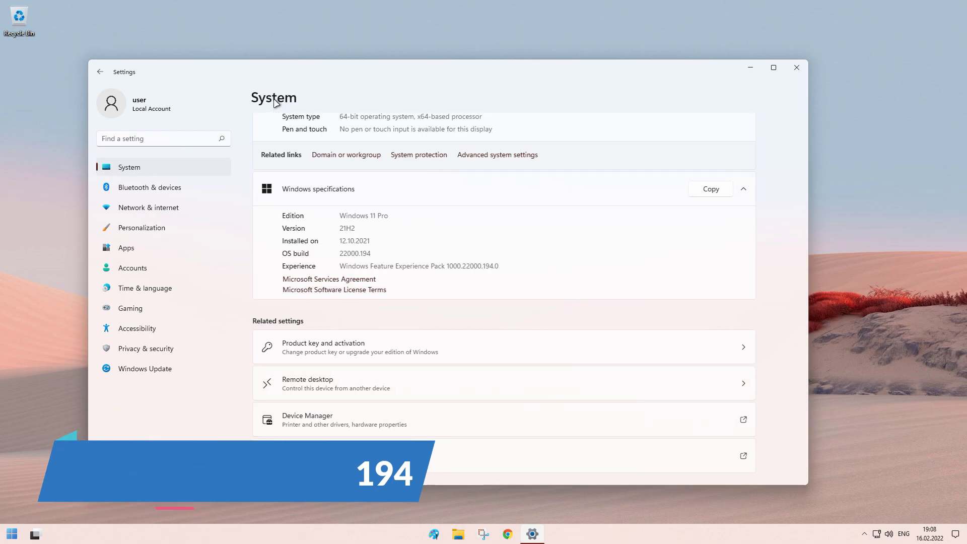
{"action": "scroll", "coordinate": [406, 326], "scroll_direction": "down", "scroll_amount": 5}
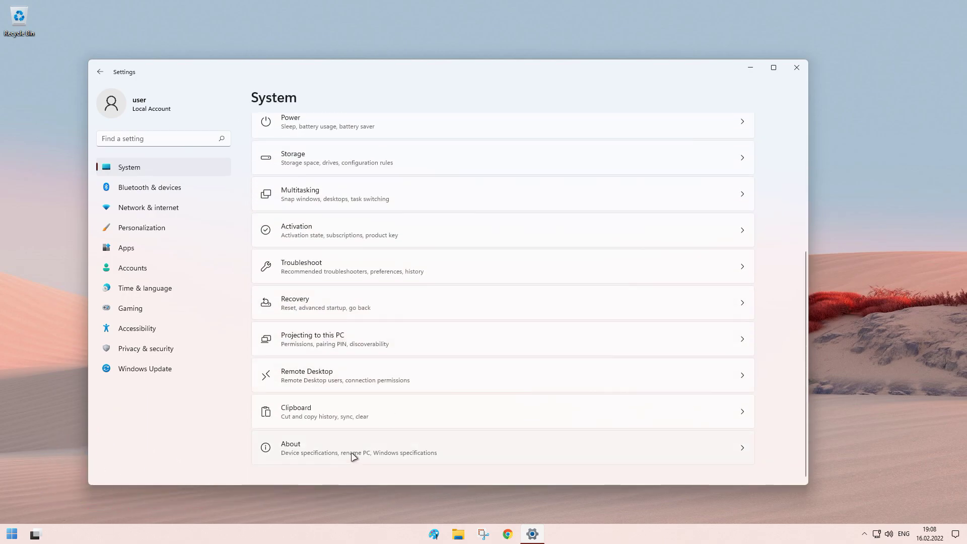
{"action": "scroll", "coordinate": [352, 443], "scroll_direction": "up", "scroll_amount": 5}
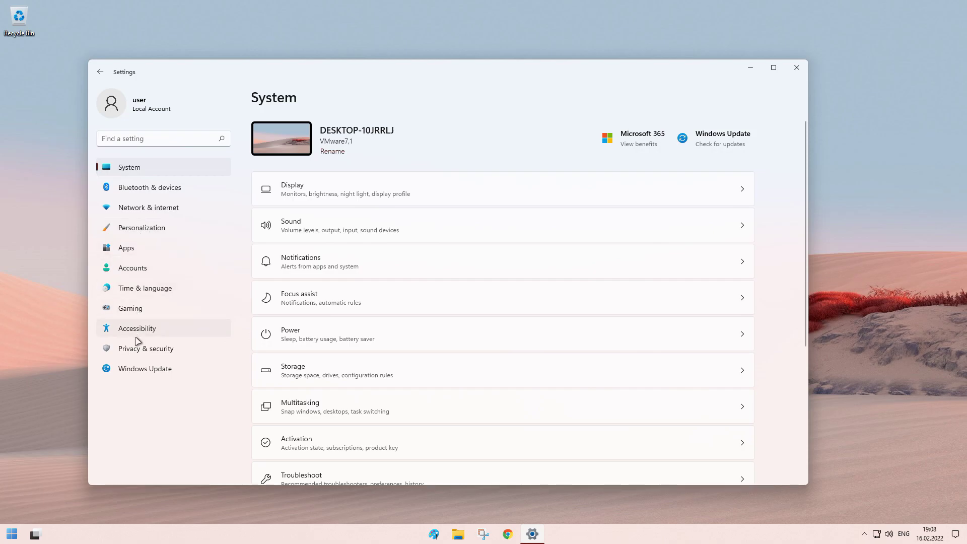
{"action": "left_click", "coordinate": [132, 230]}
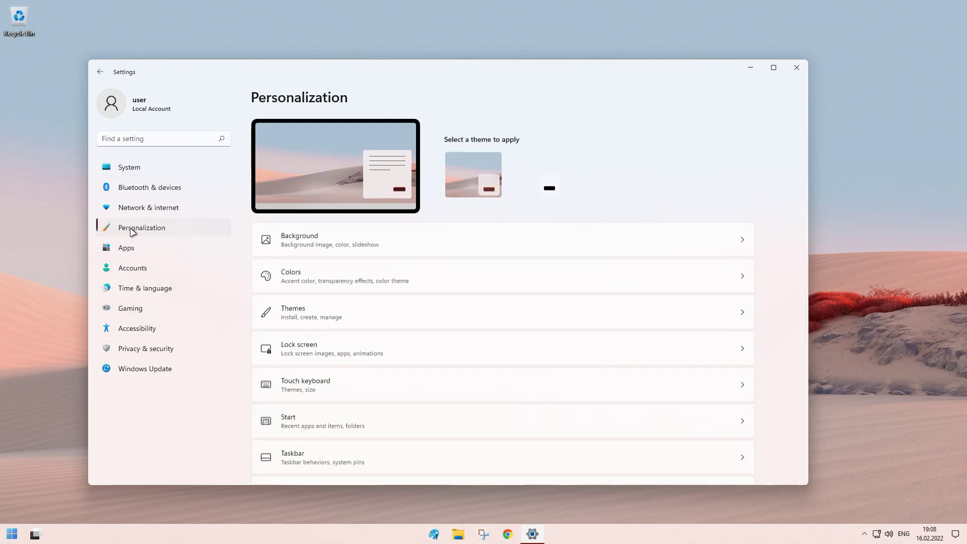
{"action": "left_click", "coordinate": [375, 340]}
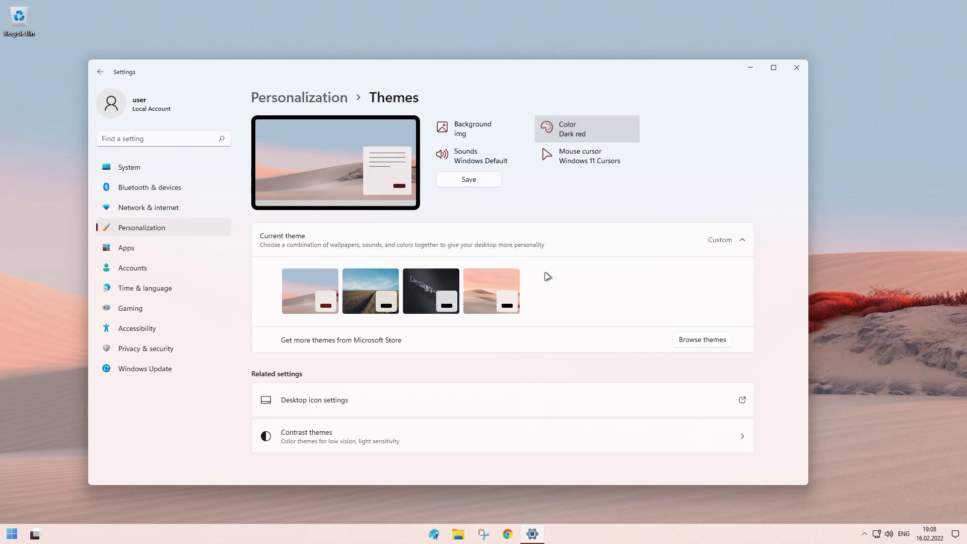
Try the yellow accent color and check it on the desktop selection and in the Start menu
{"action": "scroll", "coordinate": [443, 281], "scroll_direction": "down", "scroll_amount": 3}
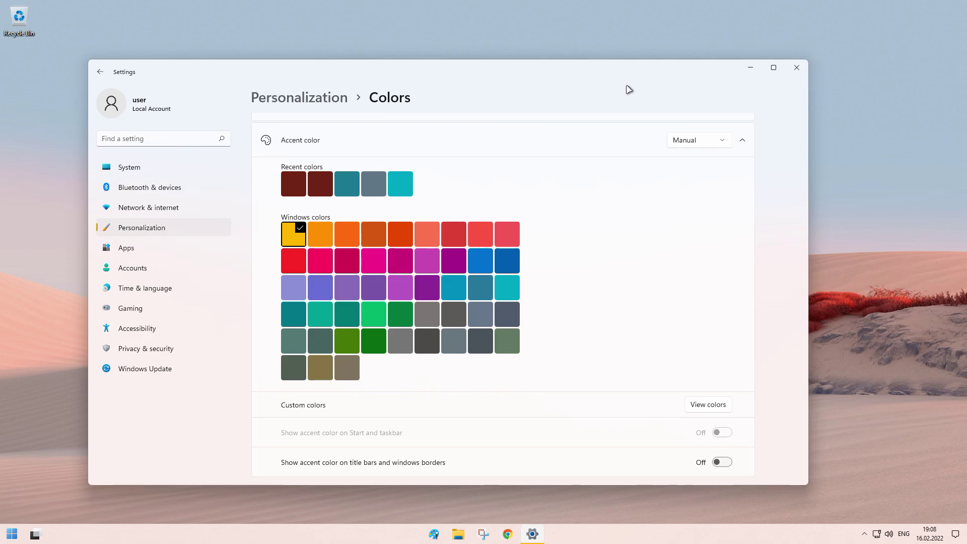
{"action": "left_click", "coordinate": [750, 70]}
{"action": "left_click_drag", "start_coordinate": [161, 145], "coordinate": [635, 344]}
{"action": "left_click_drag", "start_coordinate": [735, 424], "coordinate": [16, 55]}
{"action": "left_click", "coordinate": [11, 533]}
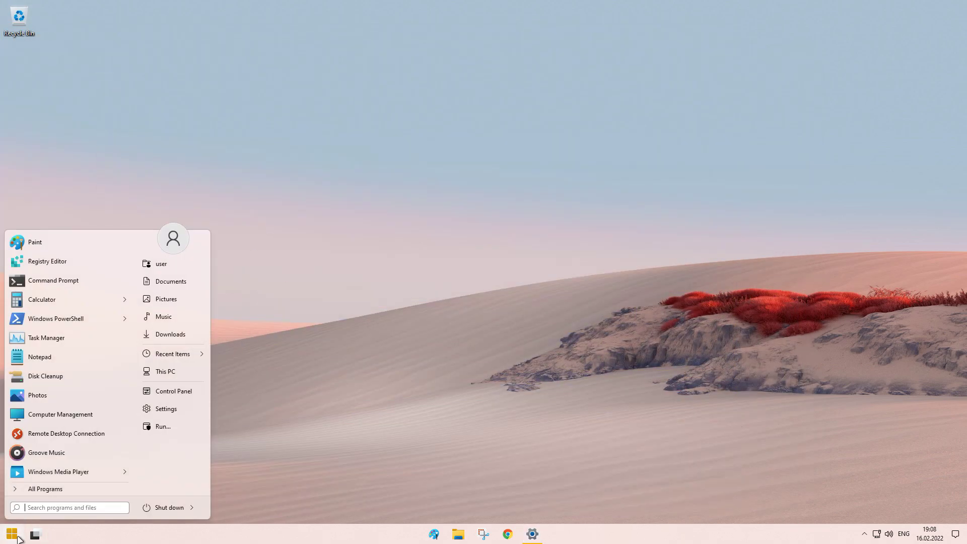
{"action": "left_click", "coordinate": [356, 313]}
{"action": "key", "text": "super+e"}
{"action": "left_click_drag", "start_coordinate": [551, 389], "coordinate": [260, 205]}
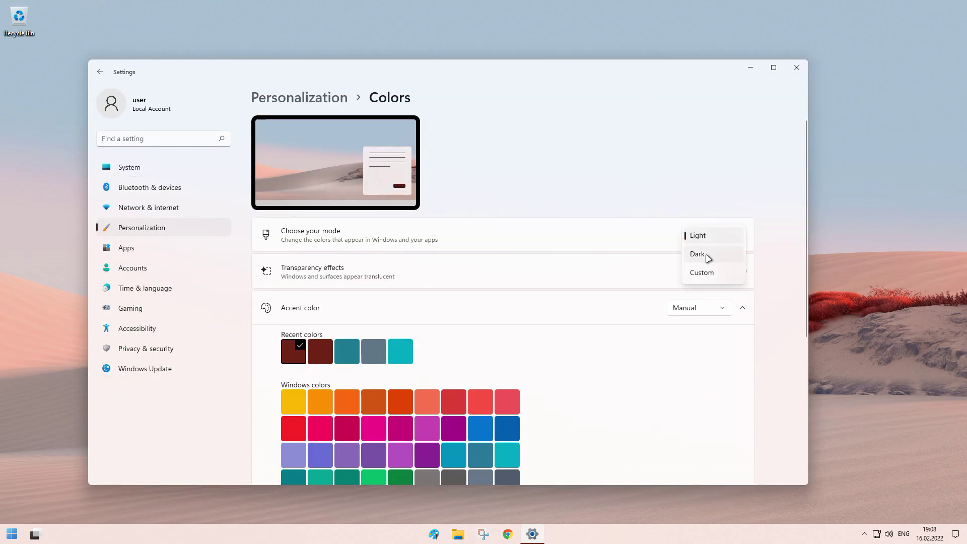
Try the Dark color mode, minimize Settings and view the dark Start menu
{"action": "key", "text": "Return"}
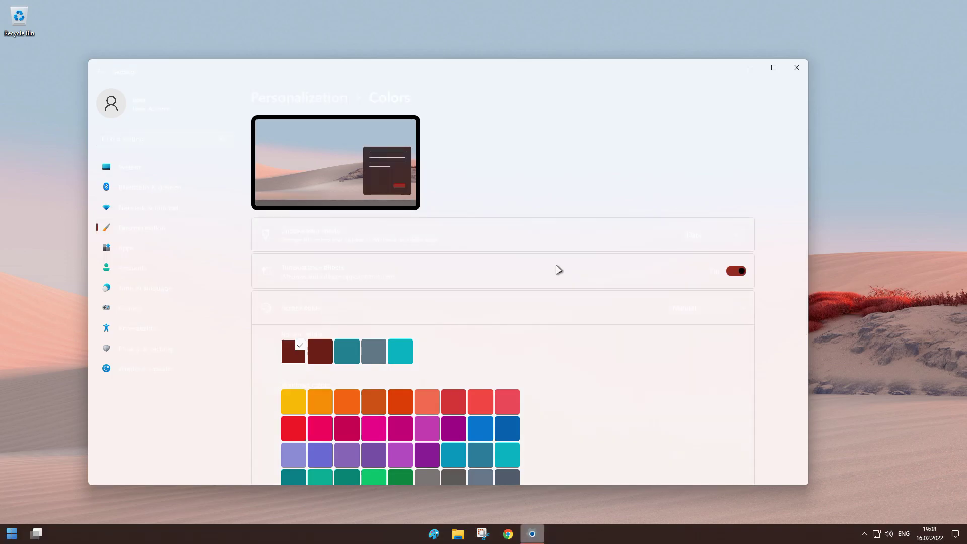
{"action": "left_click_drag", "start_coordinate": [547, 71], "coordinate": [597, 78]}
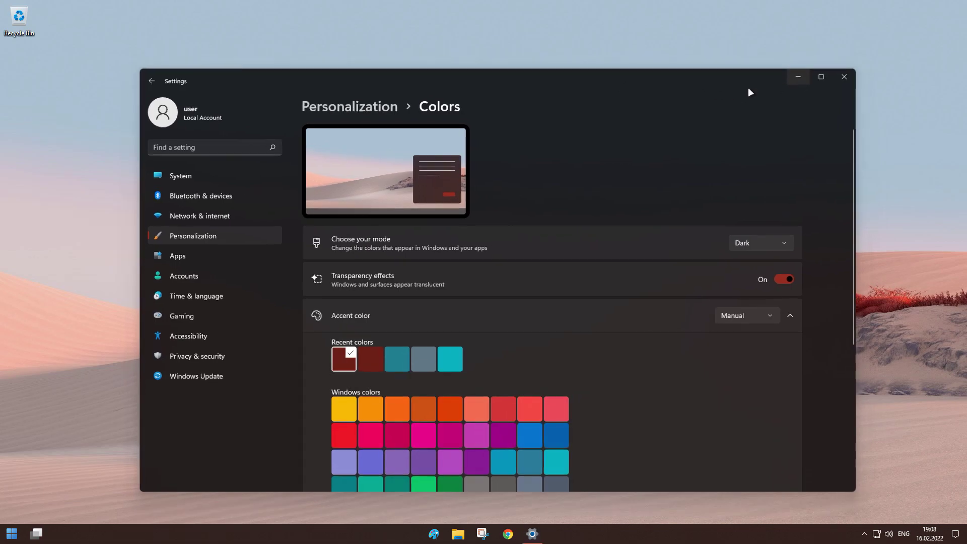
{"action": "left_click", "coordinate": [799, 74]}
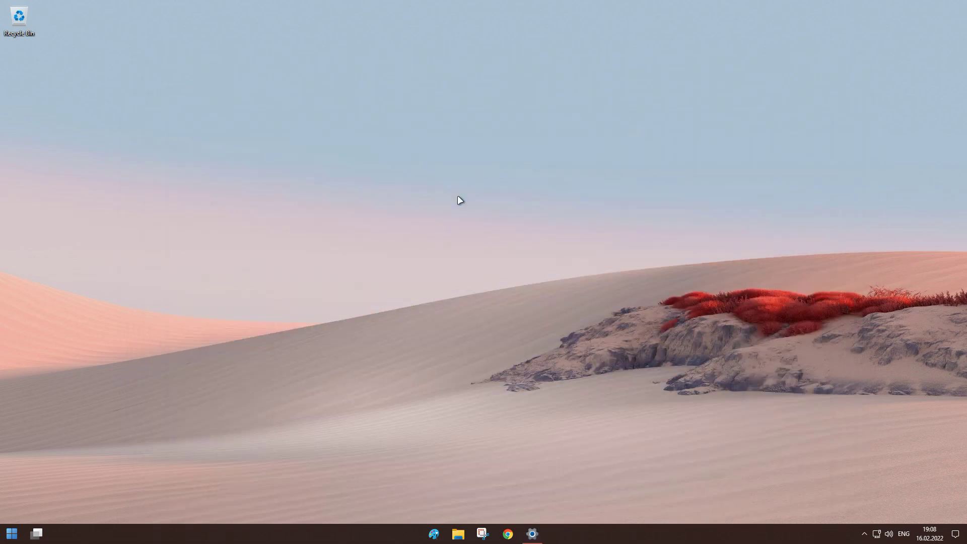
{"action": "left_click", "coordinate": [6, 536]}
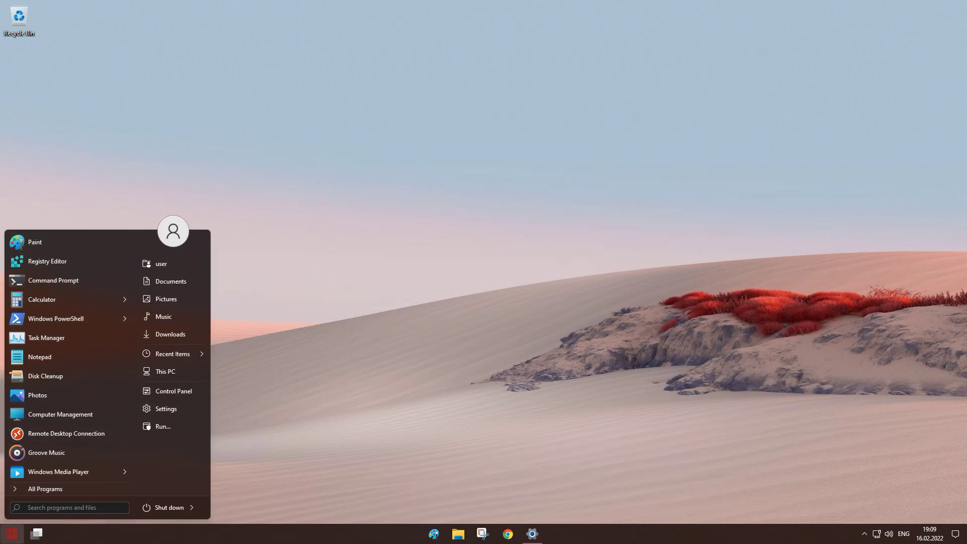
{"action": "left_click", "coordinate": [7, 538]}
Check File Explorer and a context menu in dark mode
{"action": "left_click", "coordinate": [459, 533]}
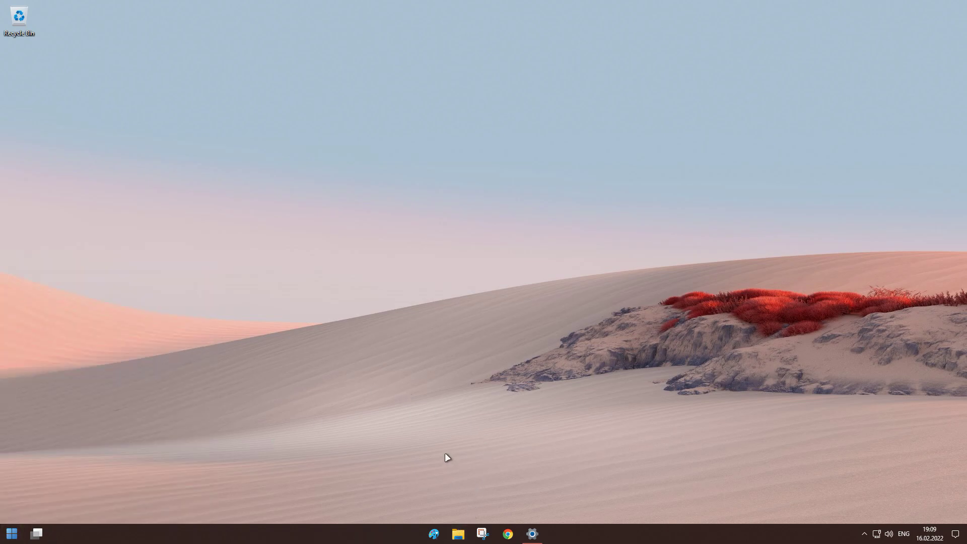
{"action": "left_click_drag", "start_coordinate": [437, 127], "coordinate": [546, 169]}
{"action": "left_click_drag", "start_coordinate": [673, 378], "coordinate": [678, 347]}
{"action": "left_click", "coordinate": [784, 171]}
{"action": "right_click", "coordinate": [479, 157]}
{"action": "left_click", "coordinate": [523, 338]}
View the quick settings flyout in dark mode and close it
{"action": "left_click", "coordinate": [888, 538]}
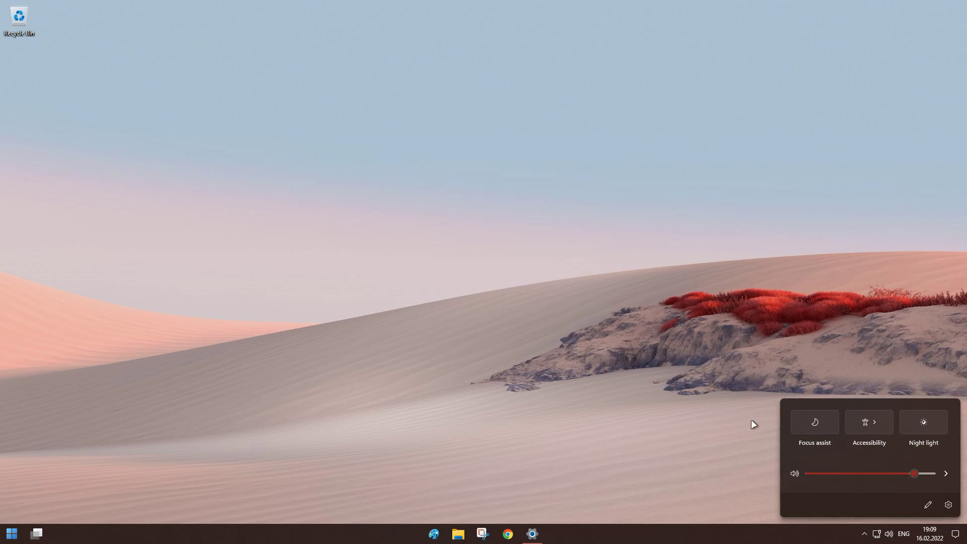
{"action": "left_click", "coordinate": [639, 443]}
{"action": "left_click_drag", "start_coordinate": [583, 456], "coordinate": [270, 231]}
Reopen the color settings and switch the color mode back to Light
{"action": "left_click", "coordinate": [532, 534]}
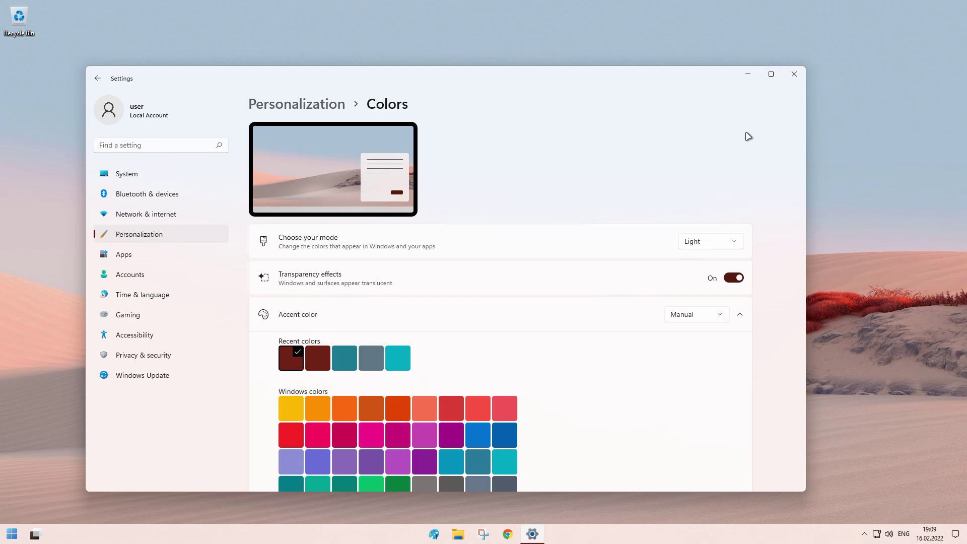
{"action": "key", "text": "super+Left"}
{"action": "key", "text": "super+Up"}
{"action": "key", "text": "super+Down"}
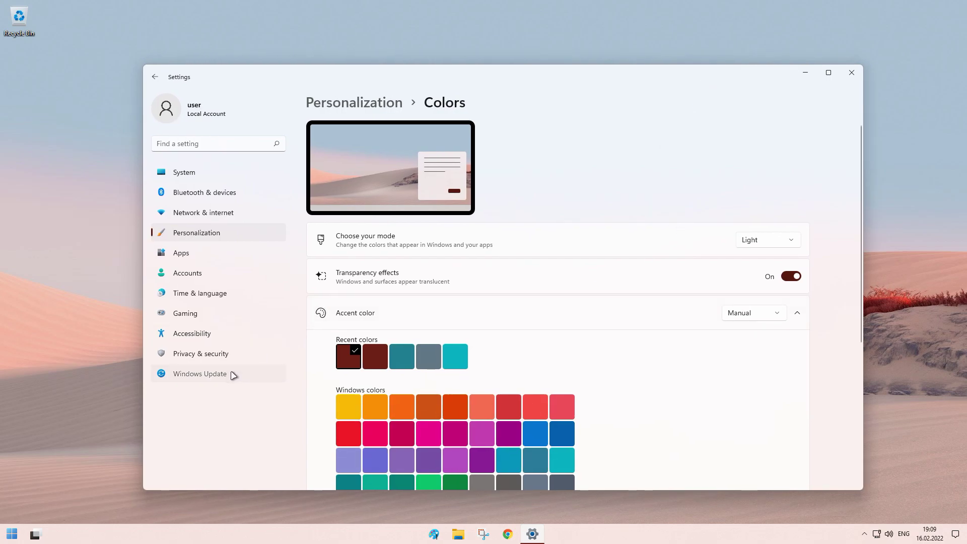
Check the Windows Update page and close Settings
{"action": "left_click", "coordinate": [233, 373]}
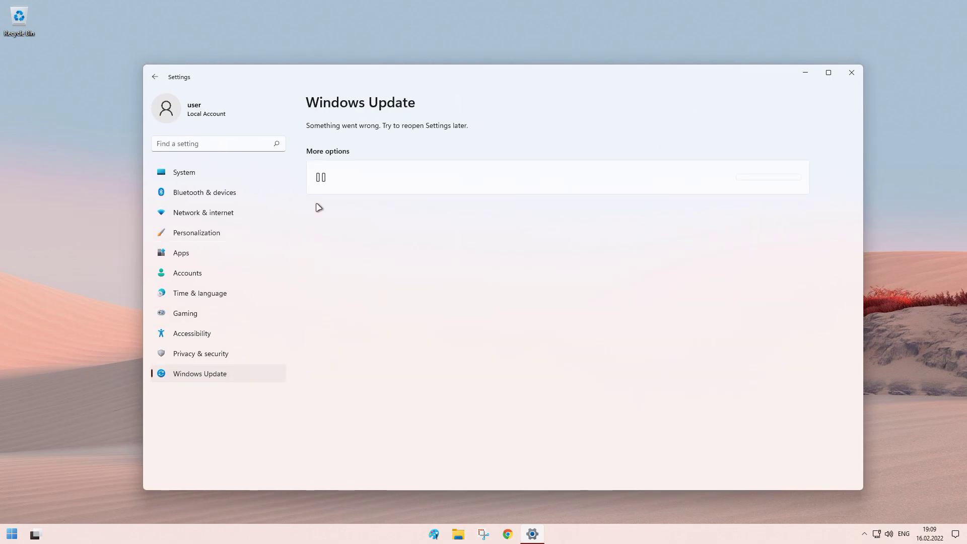
{"action": "mouse_move", "coordinate": [461, 73]}
{"action": "left_mouse_down"}
{"action": "mouse_move", "coordinate": [436, 87]}
{"action": "mouse_move", "coordinate": [458, 75]}
{"action": "left_mouse_up"}
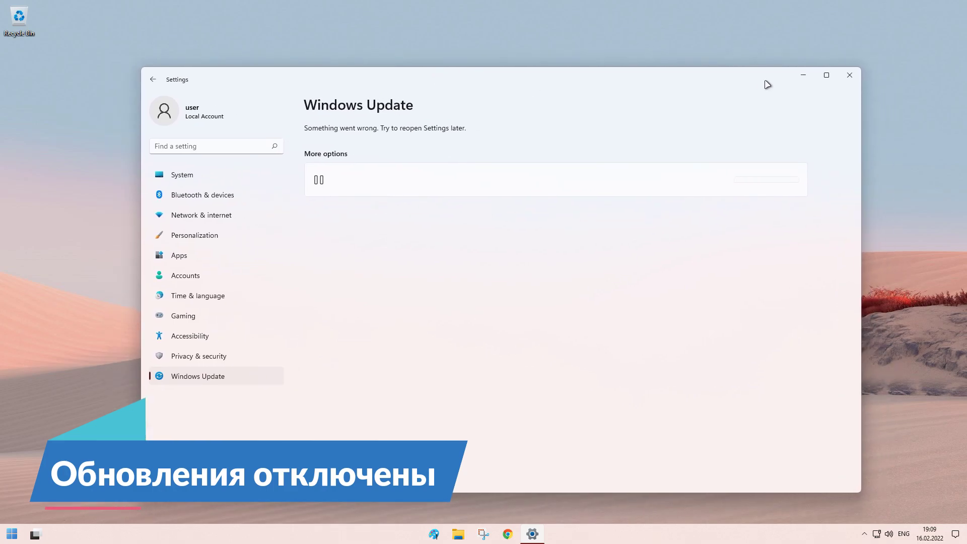
{"action": "left_click", "coordinate": [850, 74]}
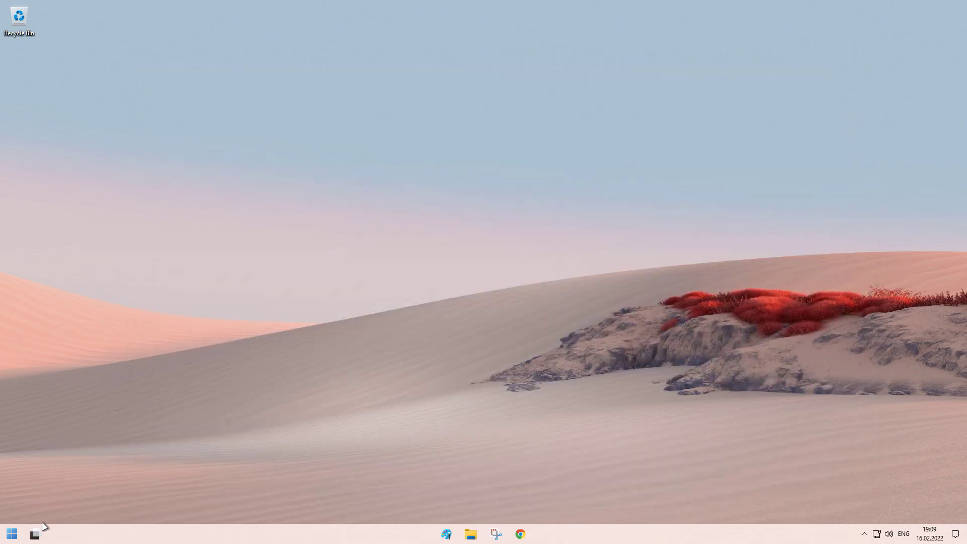
Search the Start menu for "microsoft store" and clear the search
{"action": "key", "text": "super"}
{"action": "type", "text": "microsof"}
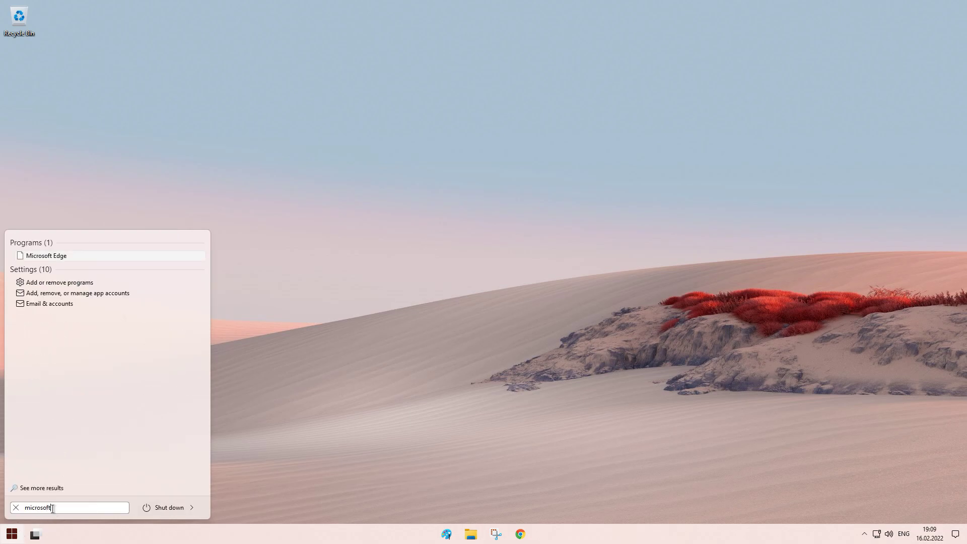
{"action": "type", "text": "t store"}
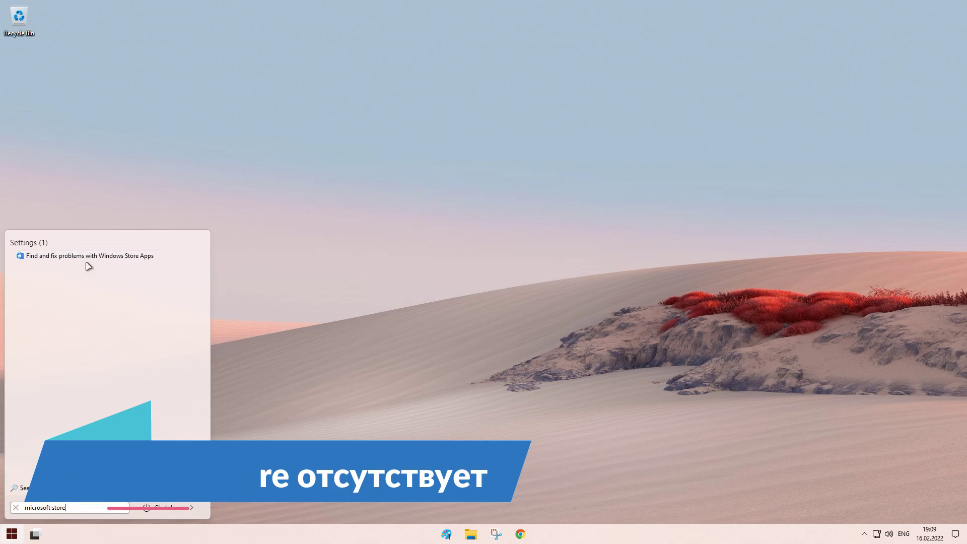
{"action": "left_click", "coordinate": [20, 510]}
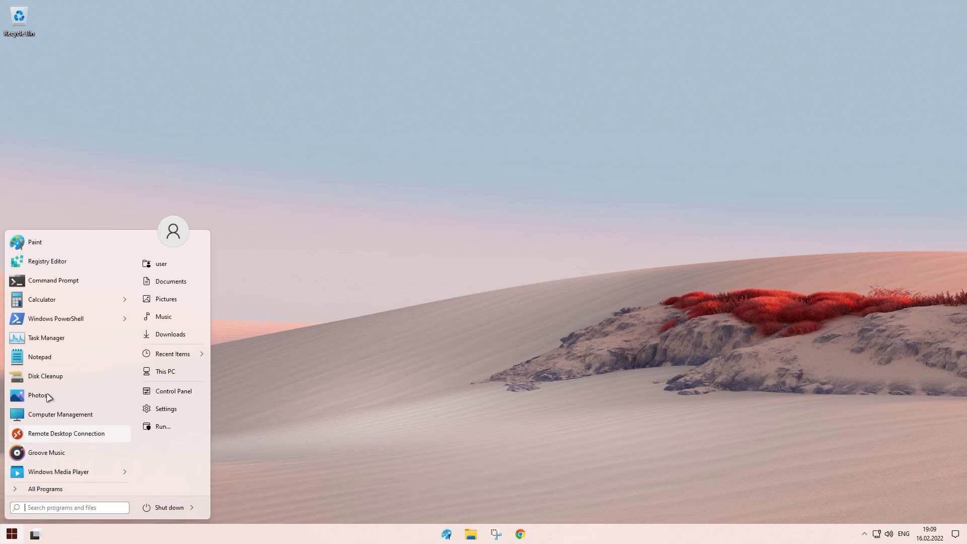
Open Paint and paint a few freehand black strokes across the canvas with the Airbrush
{"action": "left_click", "coordinate": [40, 247]}
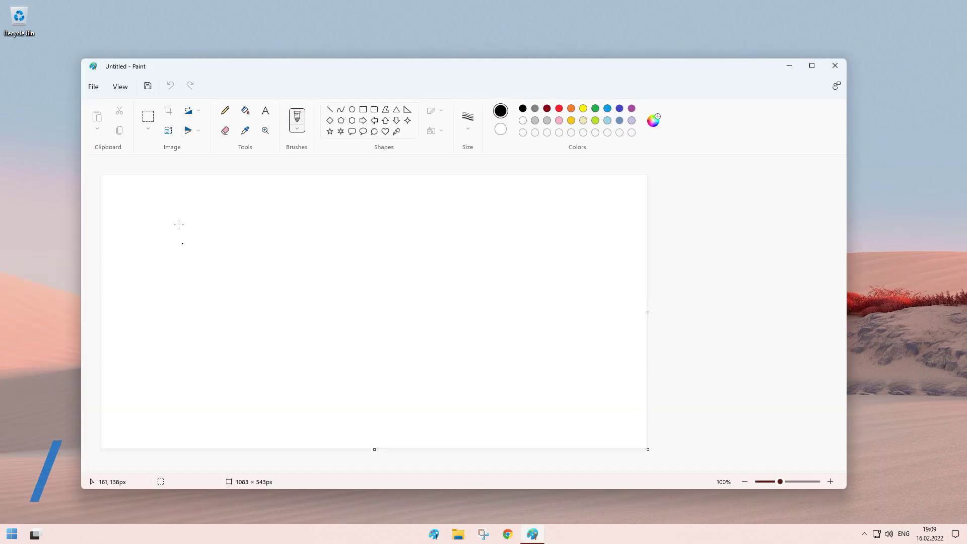
{"action": "left_click", "coordinate": [297, 129]}
{"action": "left_click", "coordinate": [289, 218]}
{"action": "left_click_drag", "start_coordinate": [156, 341], "coordinate": [483, 343]}
{"action": "left_click_drag", "start_coordinate": [470, 278], "coordinate": [361, 261]}
Paint thick black strokes with the Crayon brush and close Paint without saving the drawing
{"action": "left_click", "coordinate": [303, 132]}
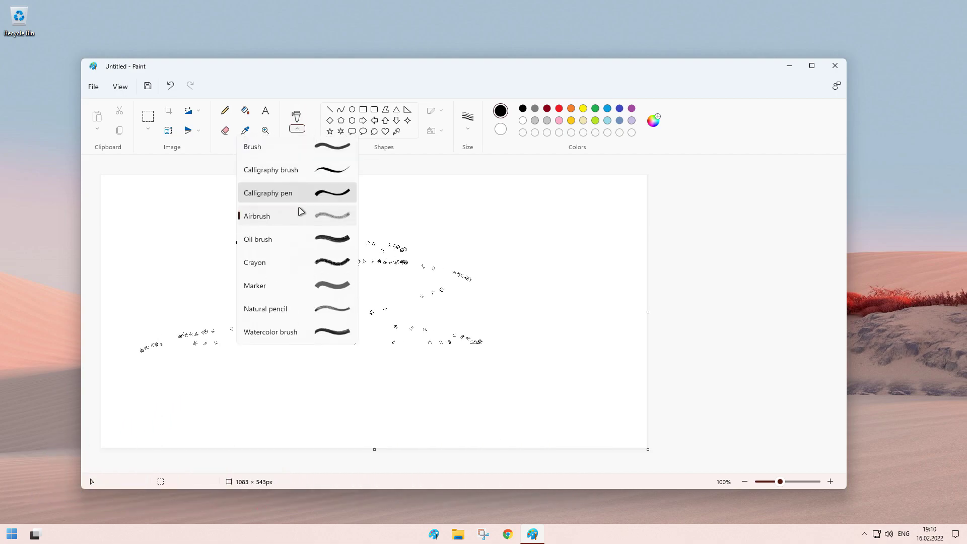
{"action": "left_click", "coordinate": [291, 264]}
{"action": "mouse_move", "coordinate": [154, 214]}
{"action": "left_mouse_down"}
{"action": "mouse_move", "coordinate": [384, 309]}
{"action": "mouse_move", "coordinate": [442, 374]}
{"action": "left_mouse_up"}
{"action": "mouse_move", "coordinate": [168, 297]}
{"action": "left_mouse_down"}
{"action": "mouse_move", "coordinate": [146, 424]}
{"action": "mouse_move", "coordinate": [290, 322]}
{"action": "mouse_move", "coordinate": [292, 434]}
{"action": "left_mouse_up"}
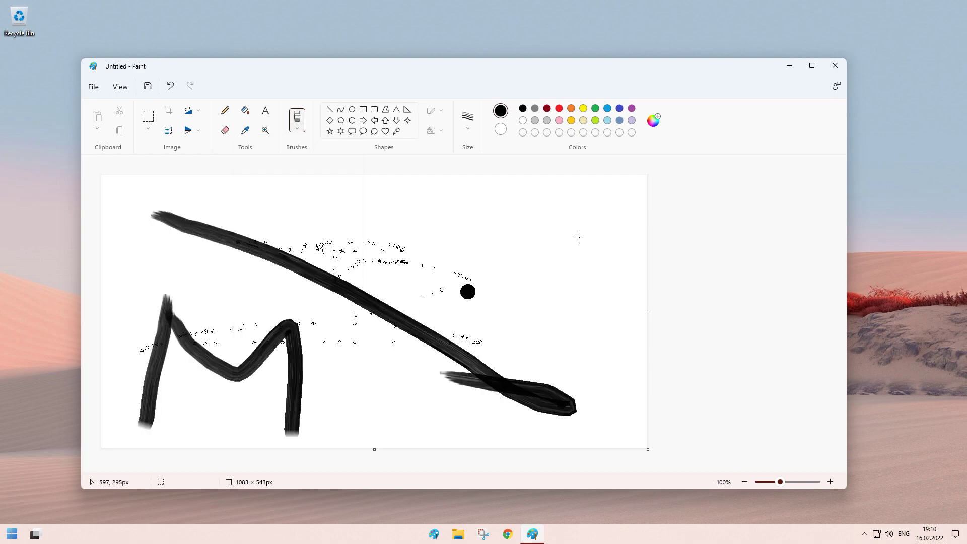
{"action": "left_click", "coordinate": [827, 71]}
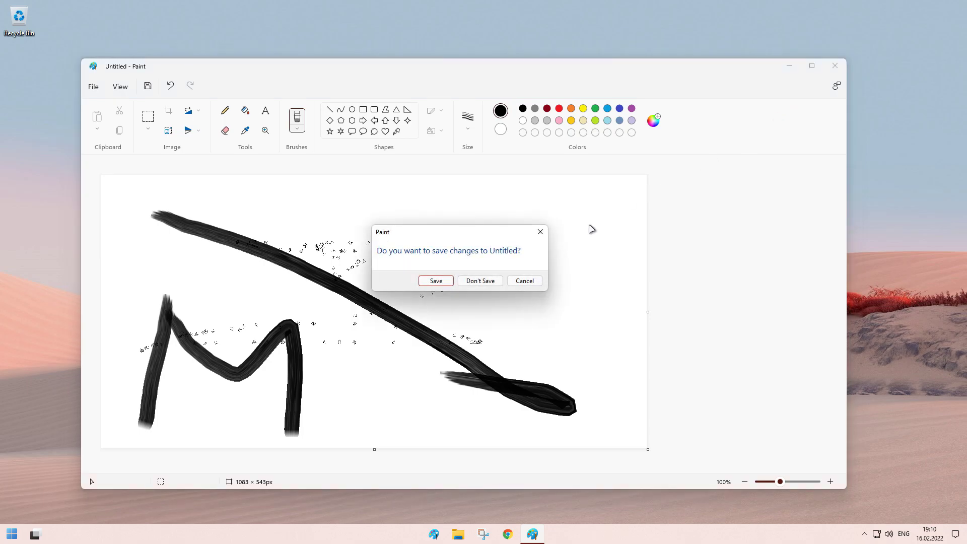
{"action": "left_click", "coordinate": [480, 281]}
Examine the Accessories programs in the Start menu, expanding the Accessibility, PowerShell and System Tools folders
{"action": "left_click", "coordinate": [20, 540]}
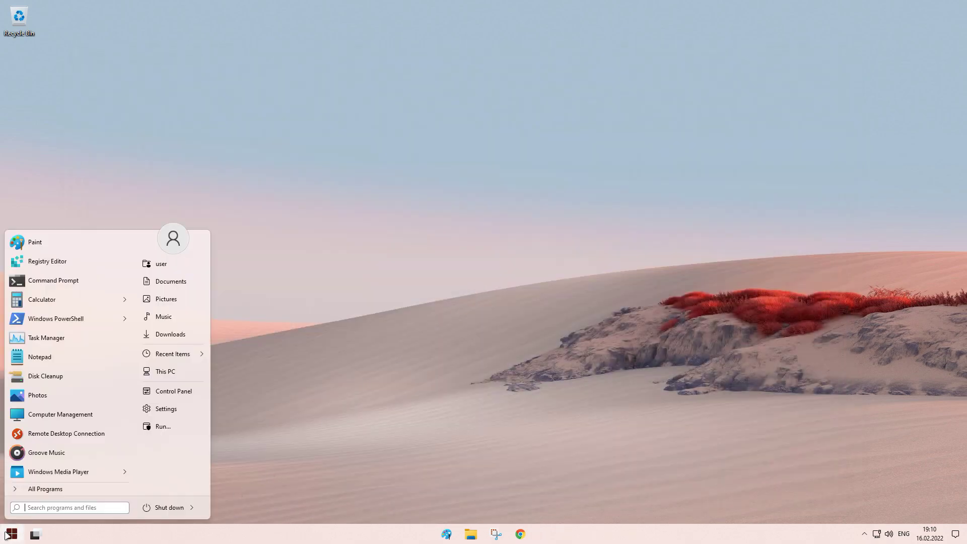
{"action": "left_click", "coordinate": [31, 325]}
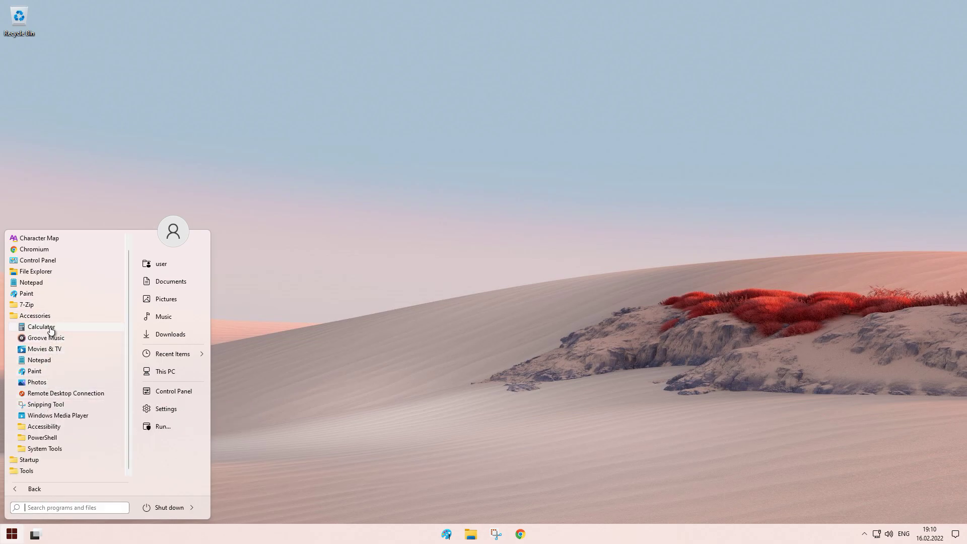
{"action": "left_click", "coordinate": [44, 426]}
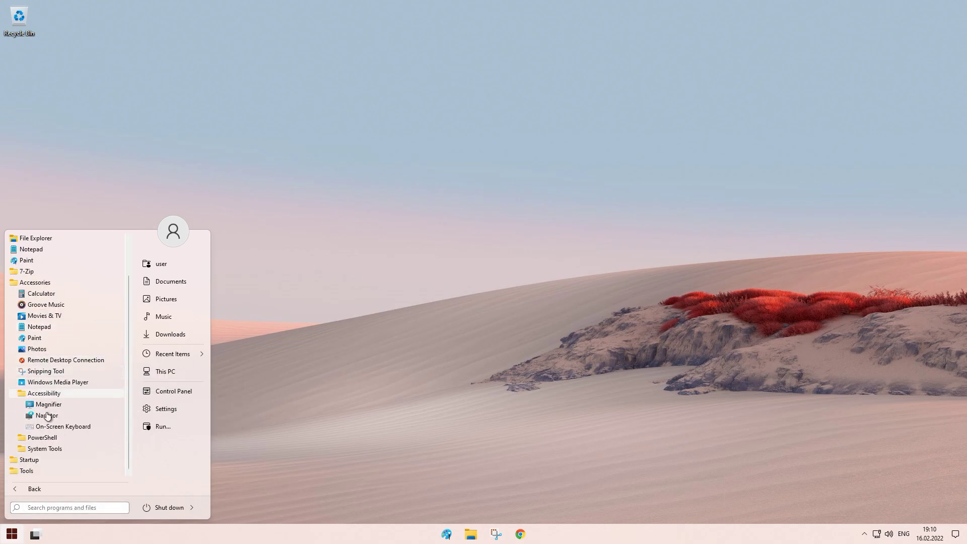
{"action": "left_click", "coordinate": [48, 438]}
{"action": "left_click", "coordinate": [46, 447]}
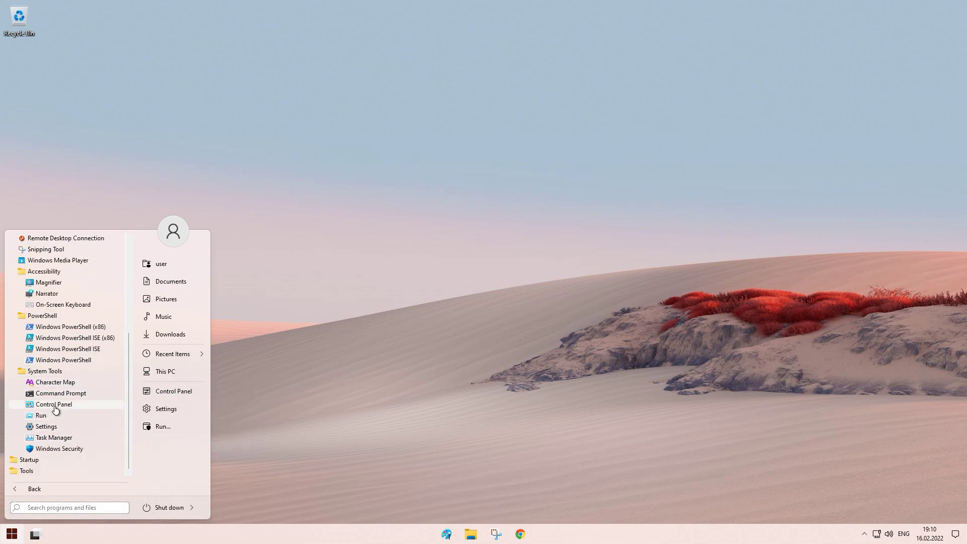
{"action": "scroll", "coordinate": [58, 395], "scroll_direction": "up", "scroll_amount": 1}
{"action": "scroll", "coordinate": [59, 378], "scroll_direction": "up", "scroll_amount": 4}
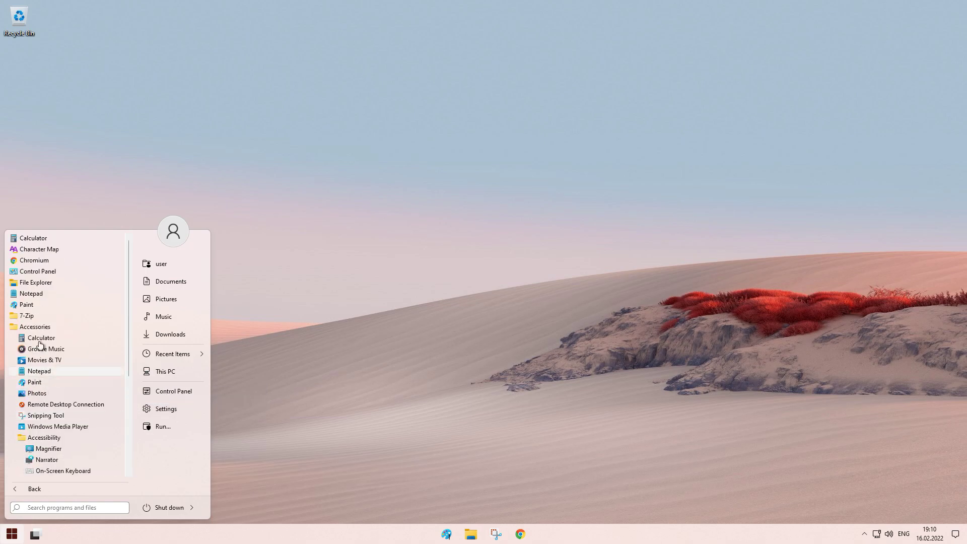
Expand the 7-Zip, Startup and Tools folders in the Start menu's program list
{"action": "left_click", "coordinate": [28, 316]}
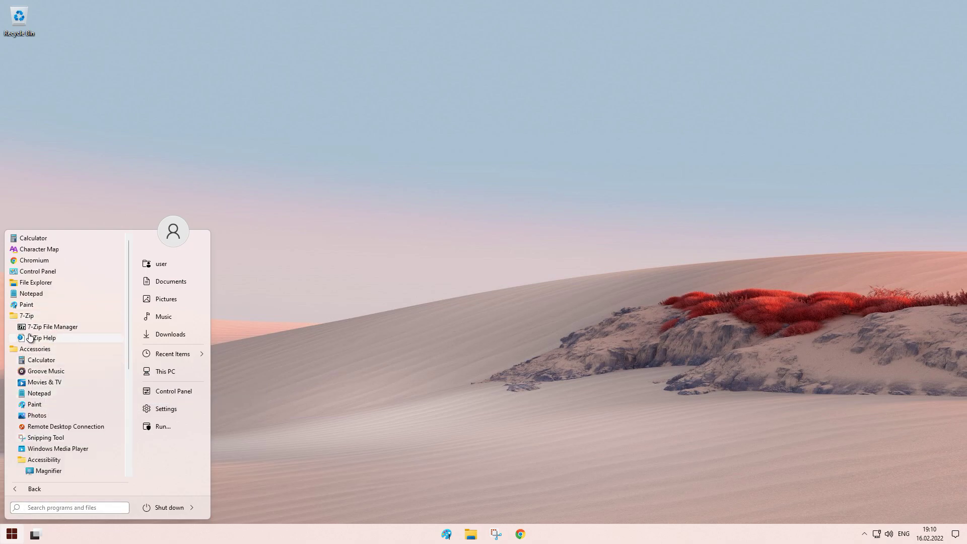
{"action": "scroll", "coordinate": [36, 352], "scroll_direction": "down", "scroll_amount": 6}
{"action": "left_click", "coordinate": [36, 459]}
{"action": "left_click", "coordinate": [39, 473]}
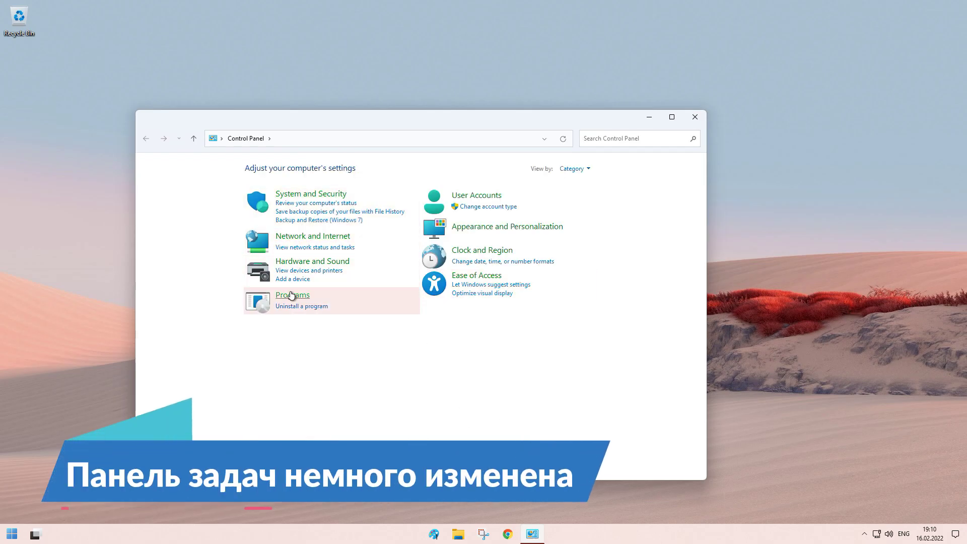
View StartAllBack's configuration under Appearance and Personalization and close it, and check System and Security from the Control Panel home
{"action": "left_click", "coordinate": [487, 228]}
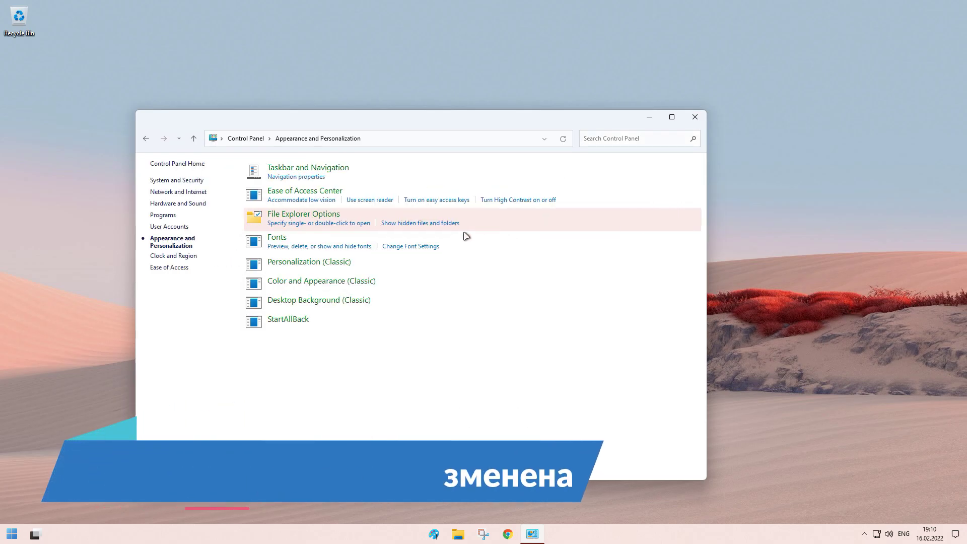
{"action": "left_click", "coordinate": [294, 319]}
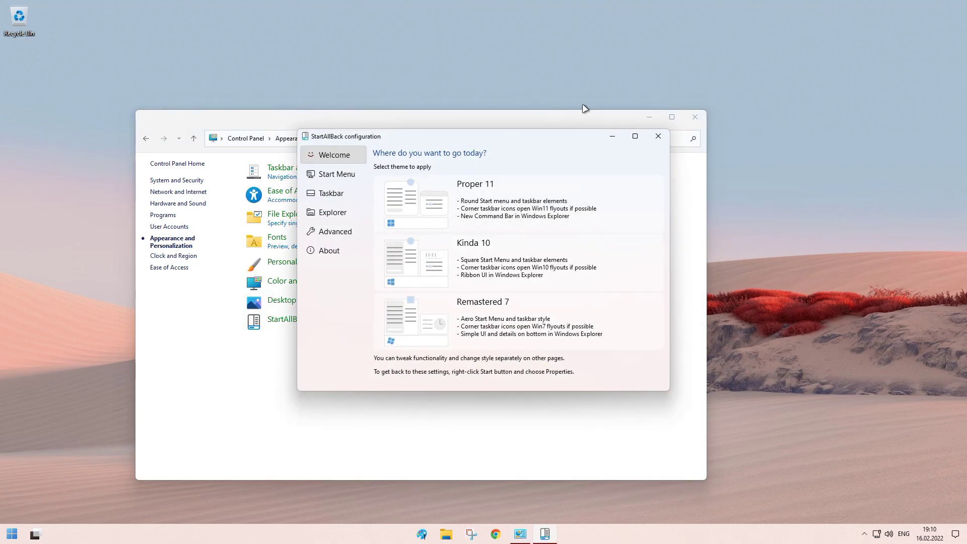
{"action": "left_click_drag", "start_coordinate": [499, 141], "coordinate": [573, 182]}
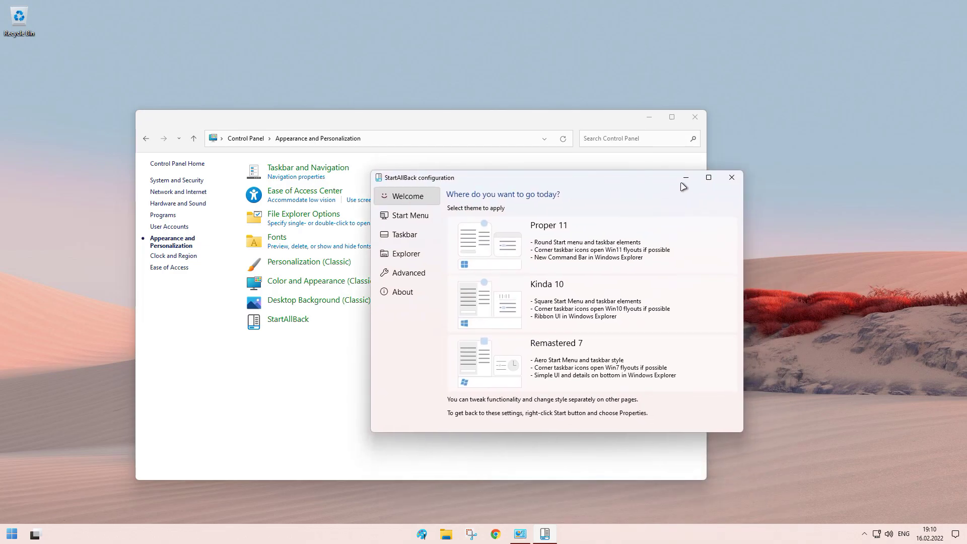
{"action": "left_click", "coordinate": [732, 178]}
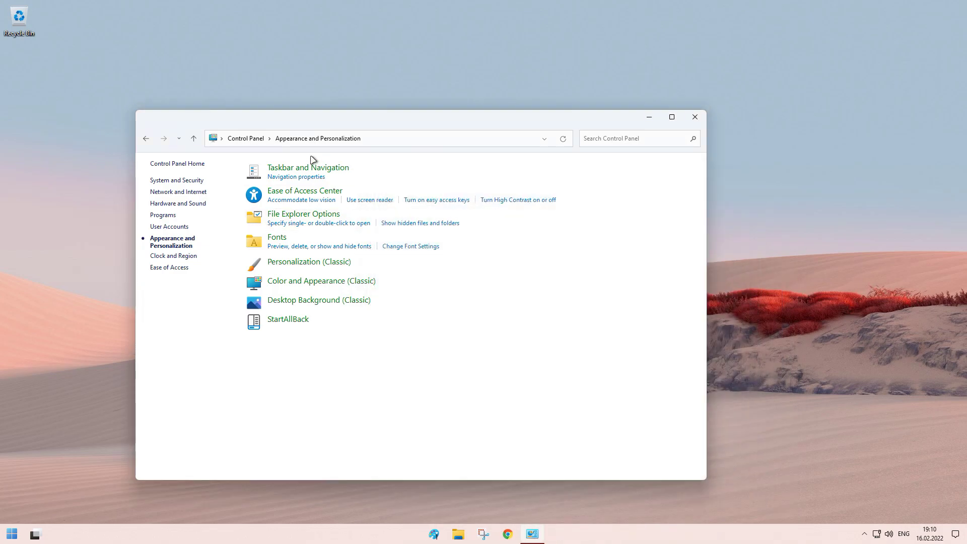
{"action": "left_click", "coordinate": [256, 141]}
{"action": "left_click", "coordinate": [284, 192]}
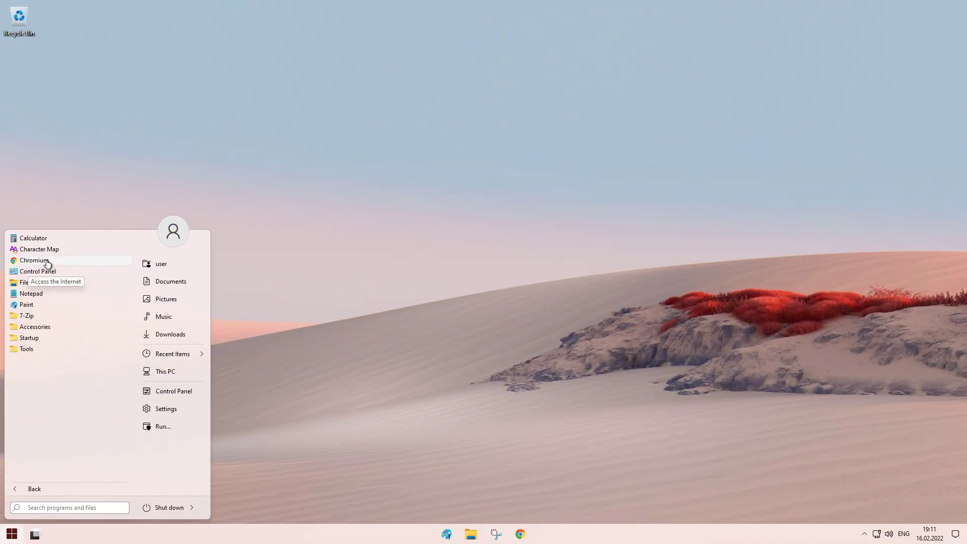
Launch Chromium from the Start menu's program list, open a second tab and close it again
{"action": "left_click", "coordinate": [47, 261]}
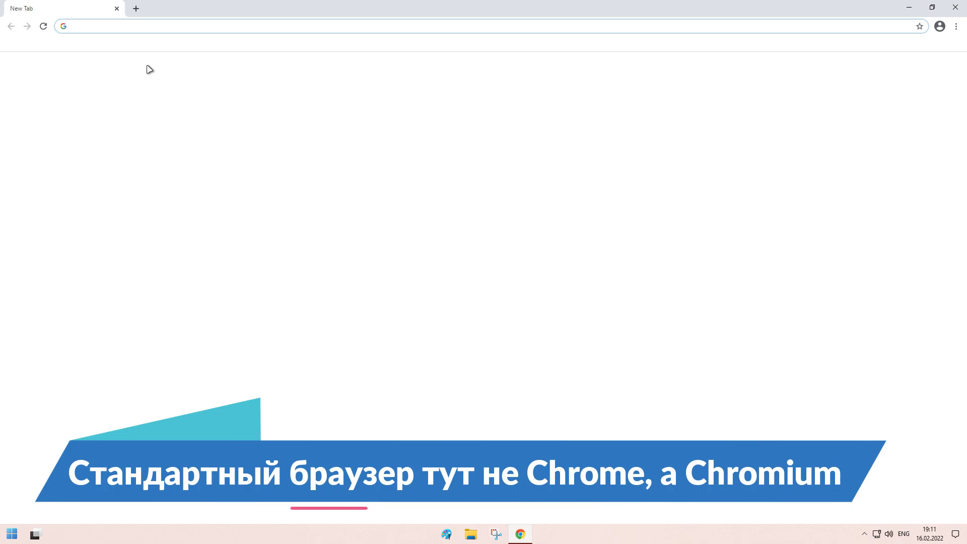
{"action": "left_click", "coordinate": [134, 11]}
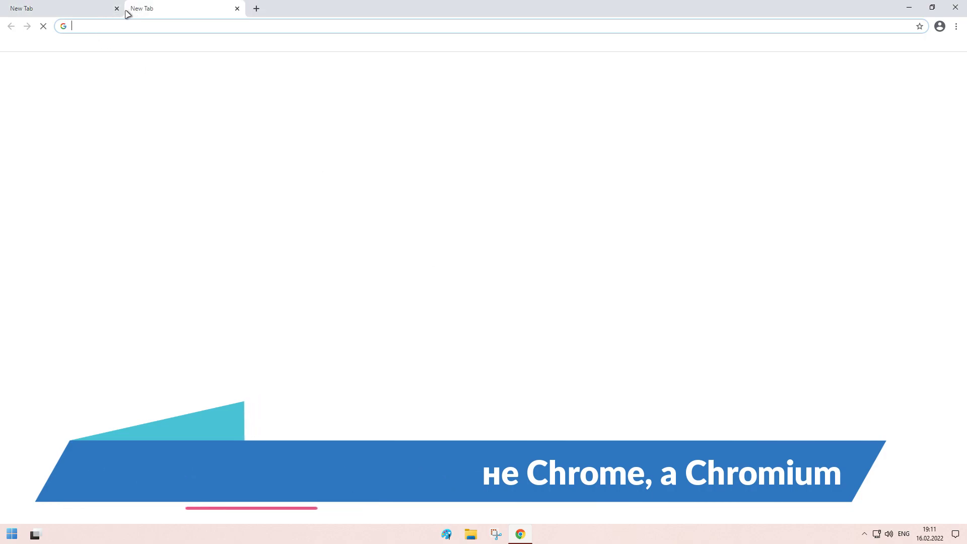
{"action": "key", "text": "ctrl+w"}
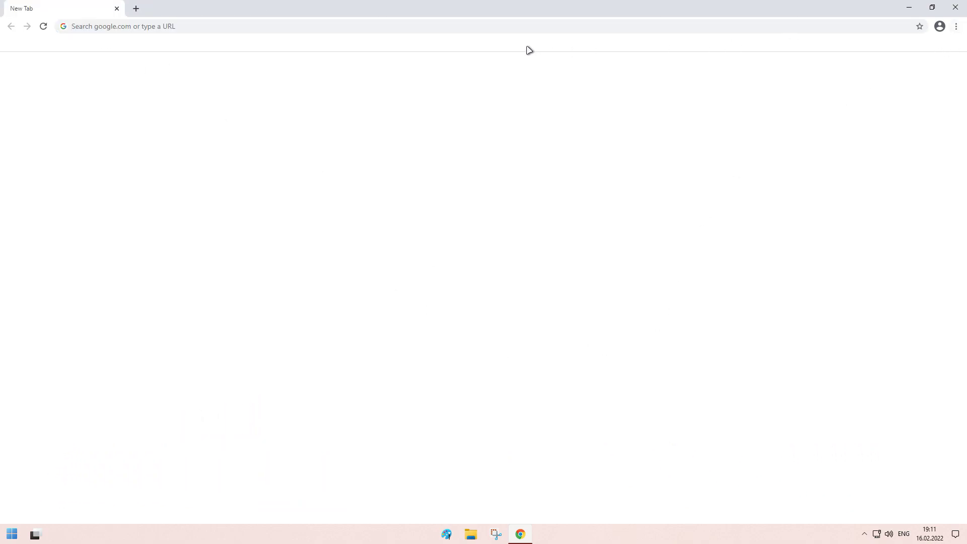
Enter "markella" as a search in Chromium's address bar
{"action": "left_click", "coordinate": [500, 31]}
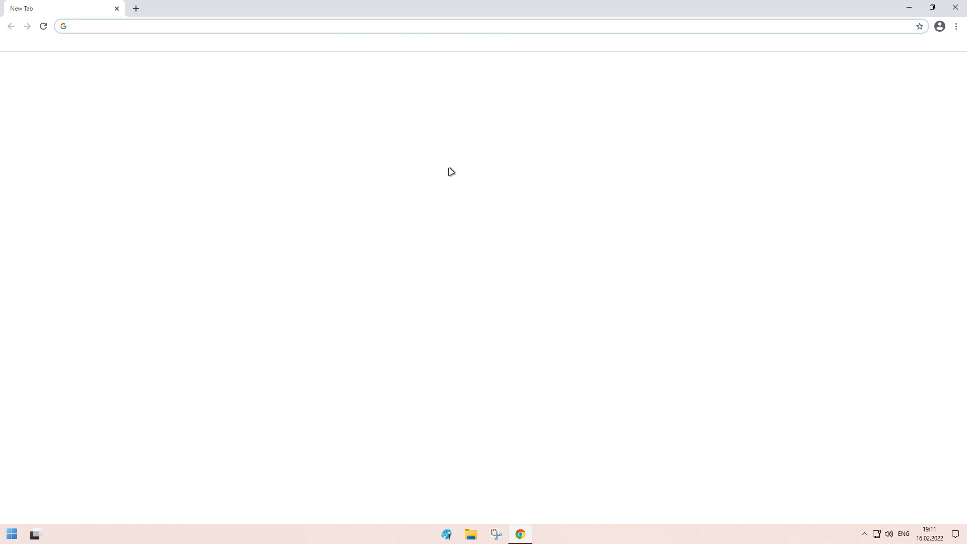
{"action": "type", "text": "markella"}
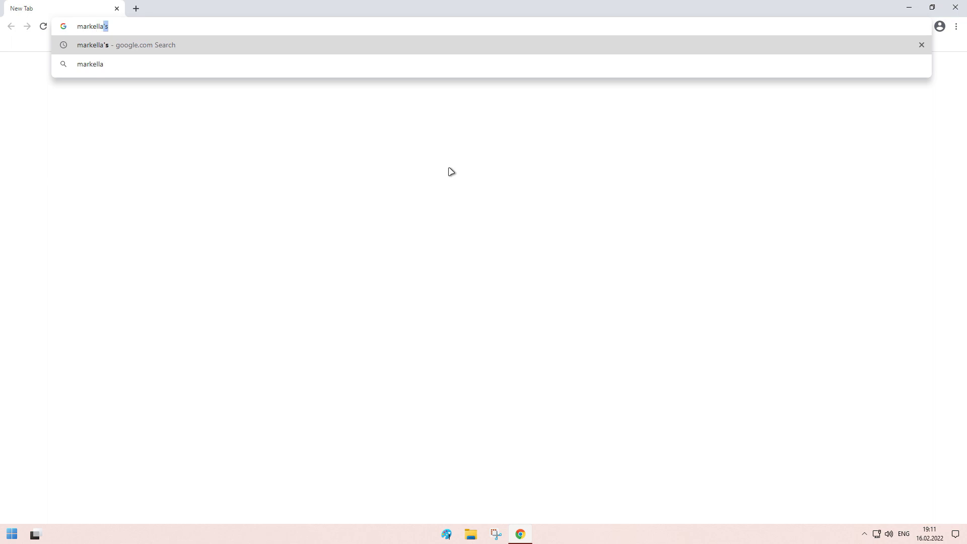